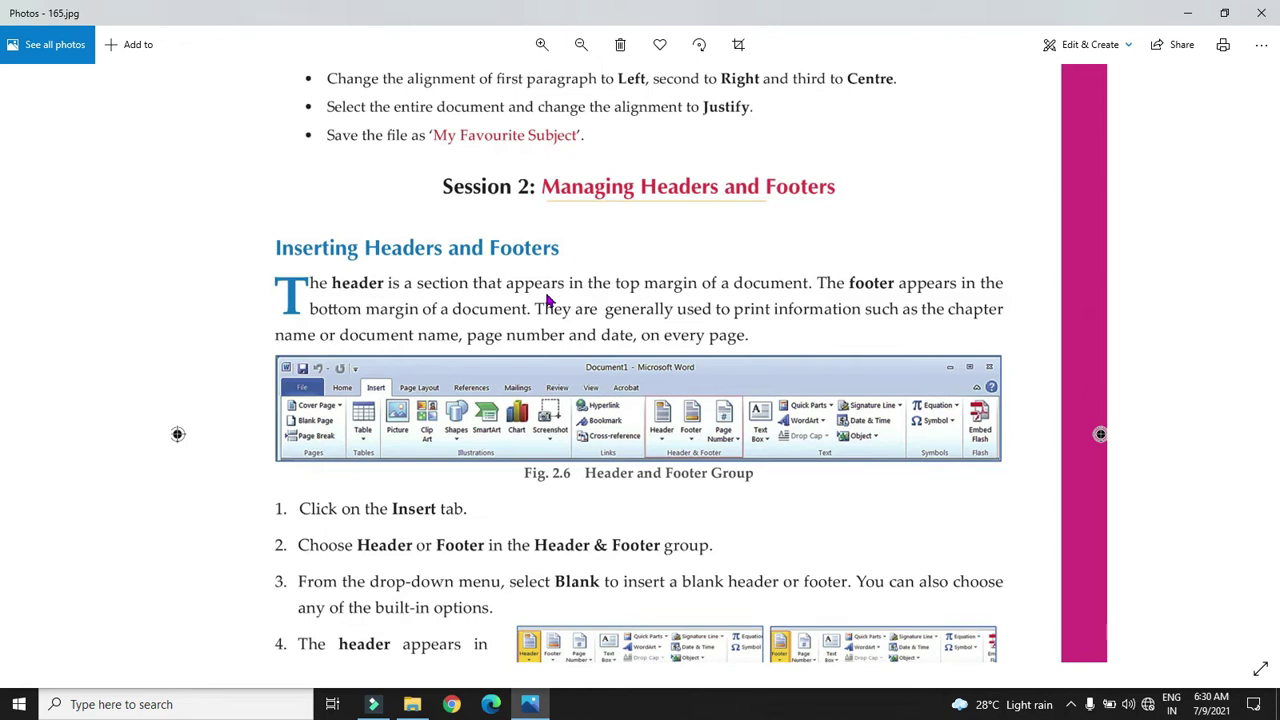
# Search Windows for 'word' and launch Word 2013 as the best match.
pyautogui.scroll(-2, 590, 196)
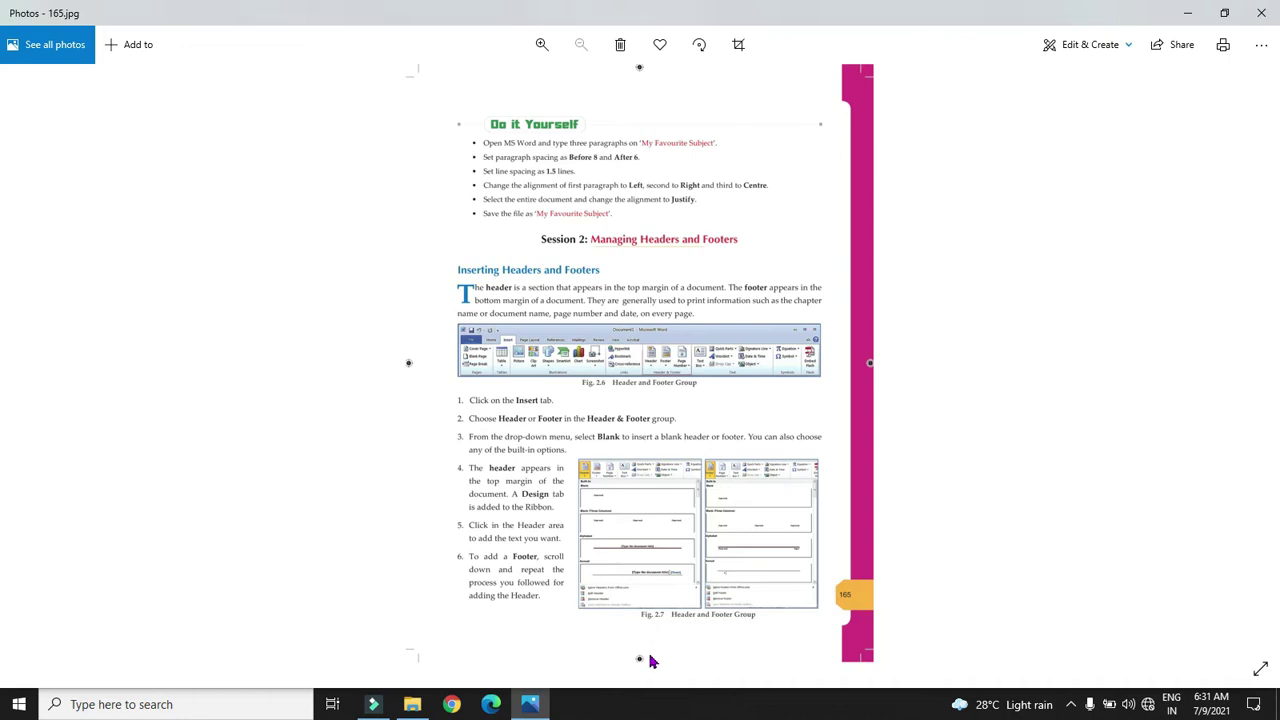
pyautogui.scroll(2, 650, 408)
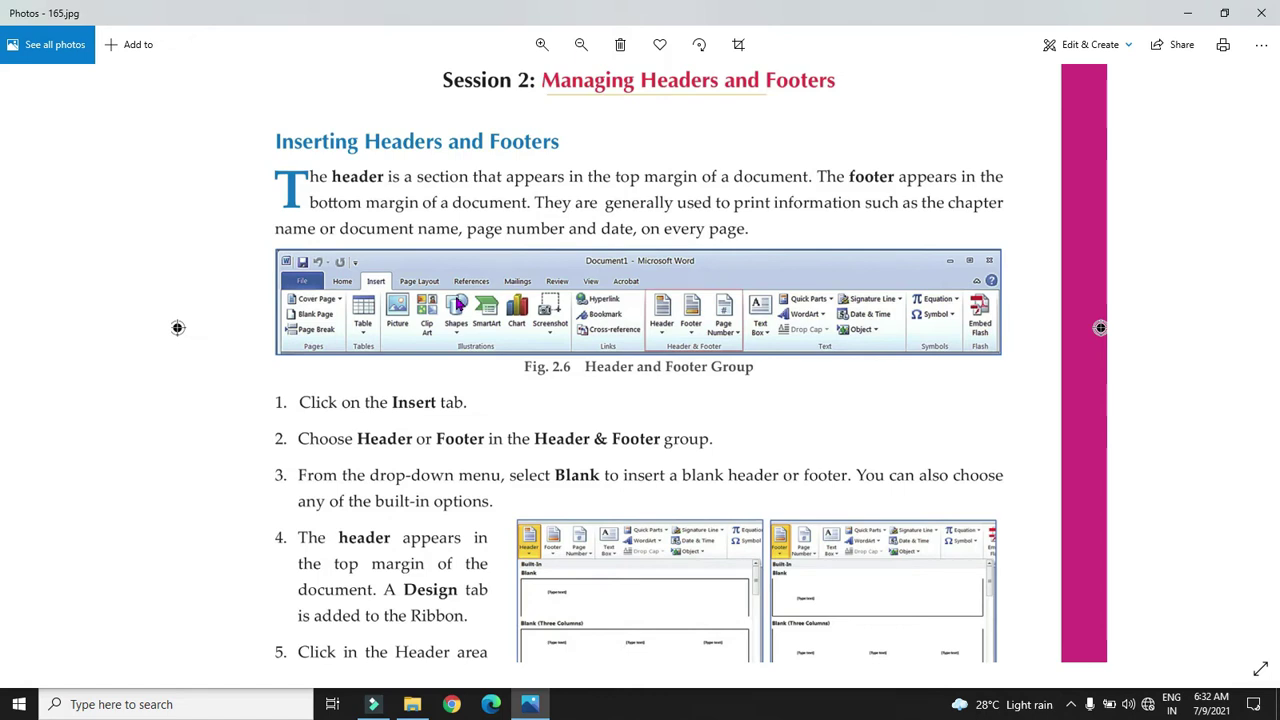
pyautogui.click(200, 700)
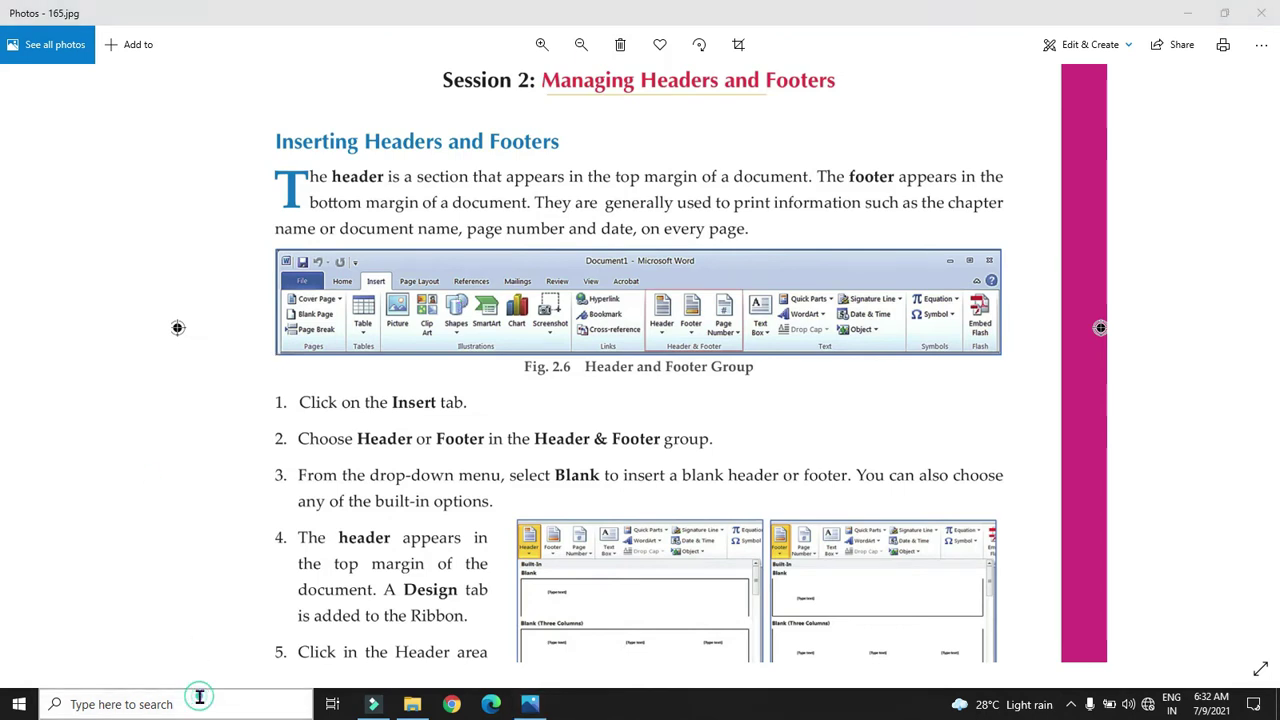
pyautogui.write('word')
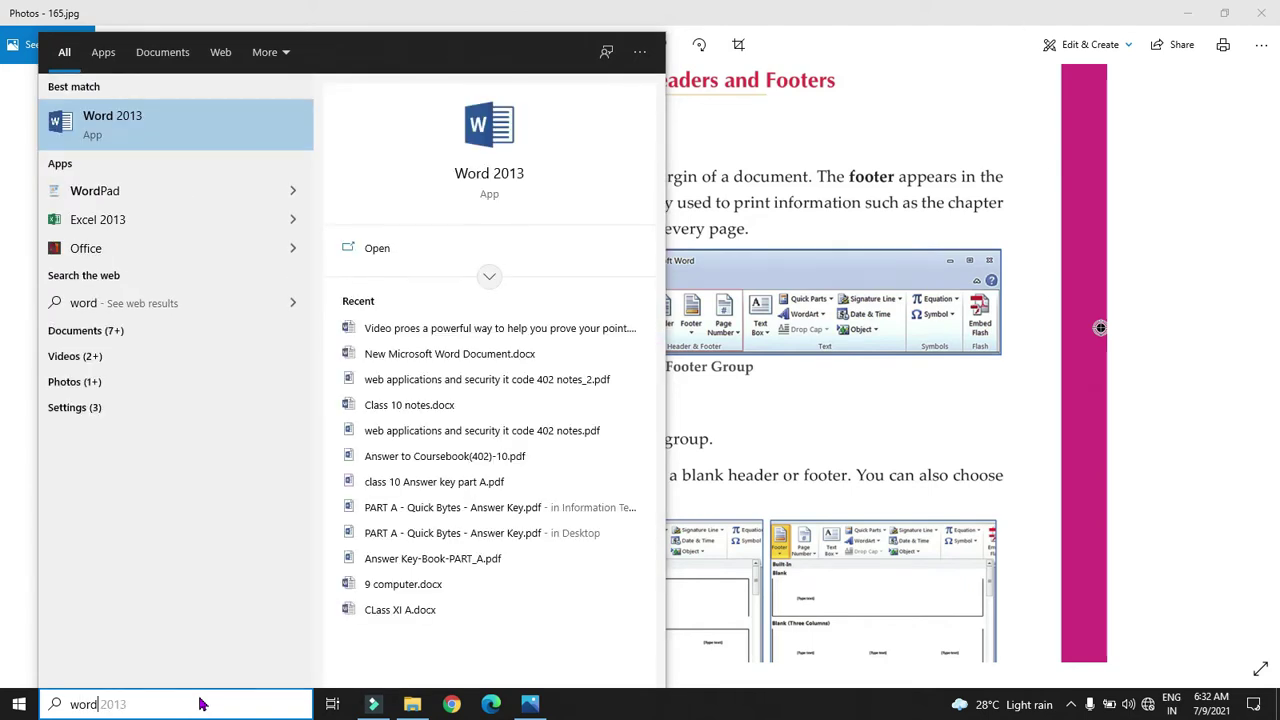
pyautogui.press('Escape')
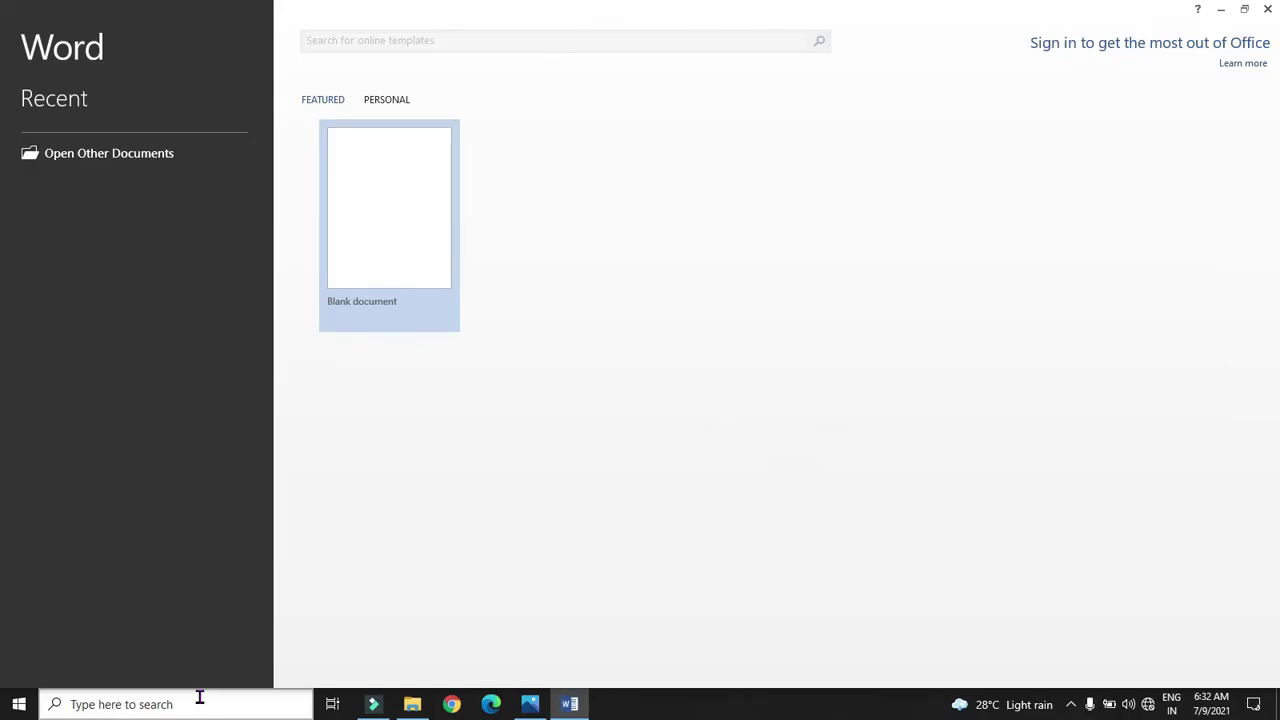
# Create a blank document filled with =rand(10,6) sample text, about 956 words over two pages.
pyautogui.click(417, 220)
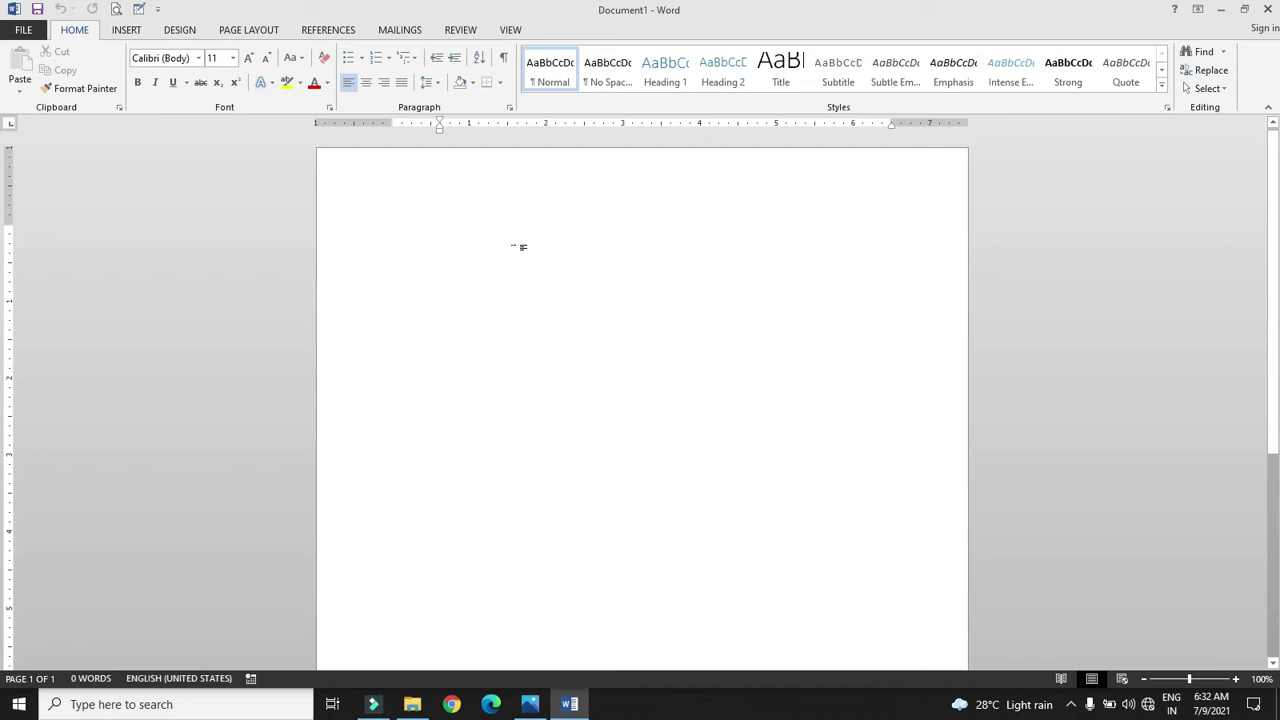
pyautogui.write('=rand(')
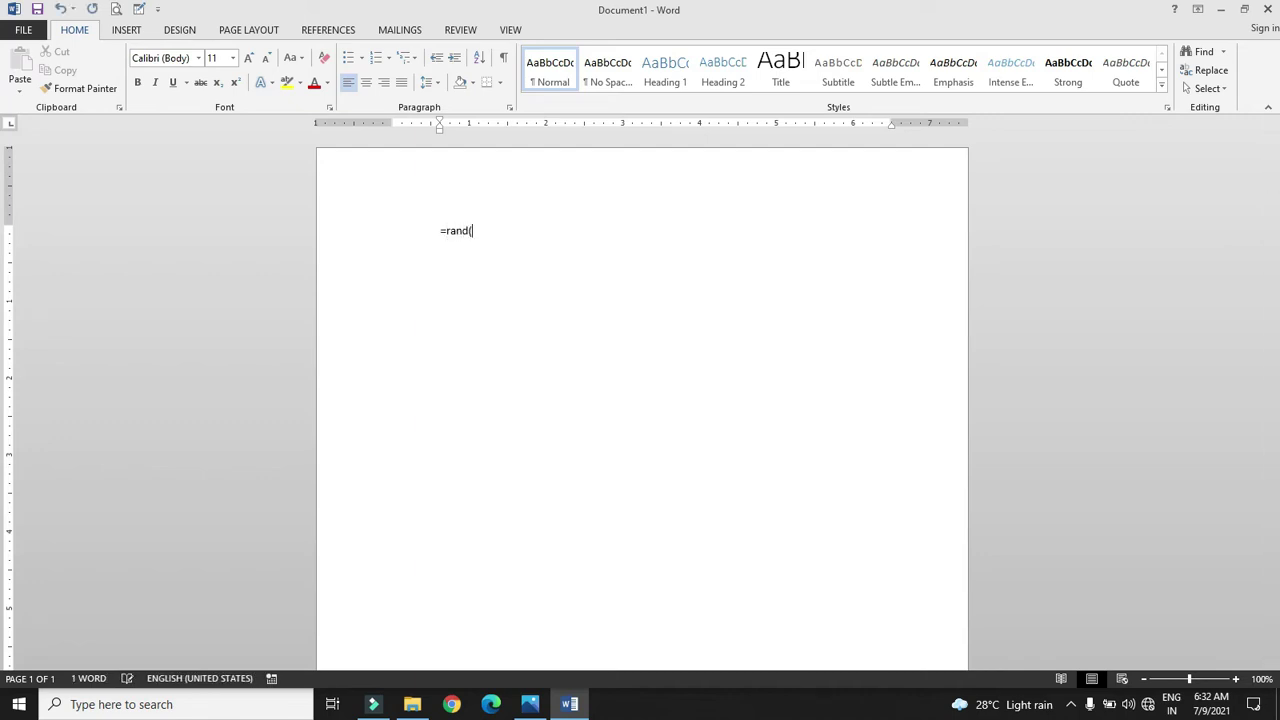
pyautogui.write('10')
pyautogui.write(',')
pyautogui.write('6')
pyautogui.write(')')
pyautogui.press('Return')
pyautogui.moveTo(1270, 375); pyautogui.dragTo(1275, 185)
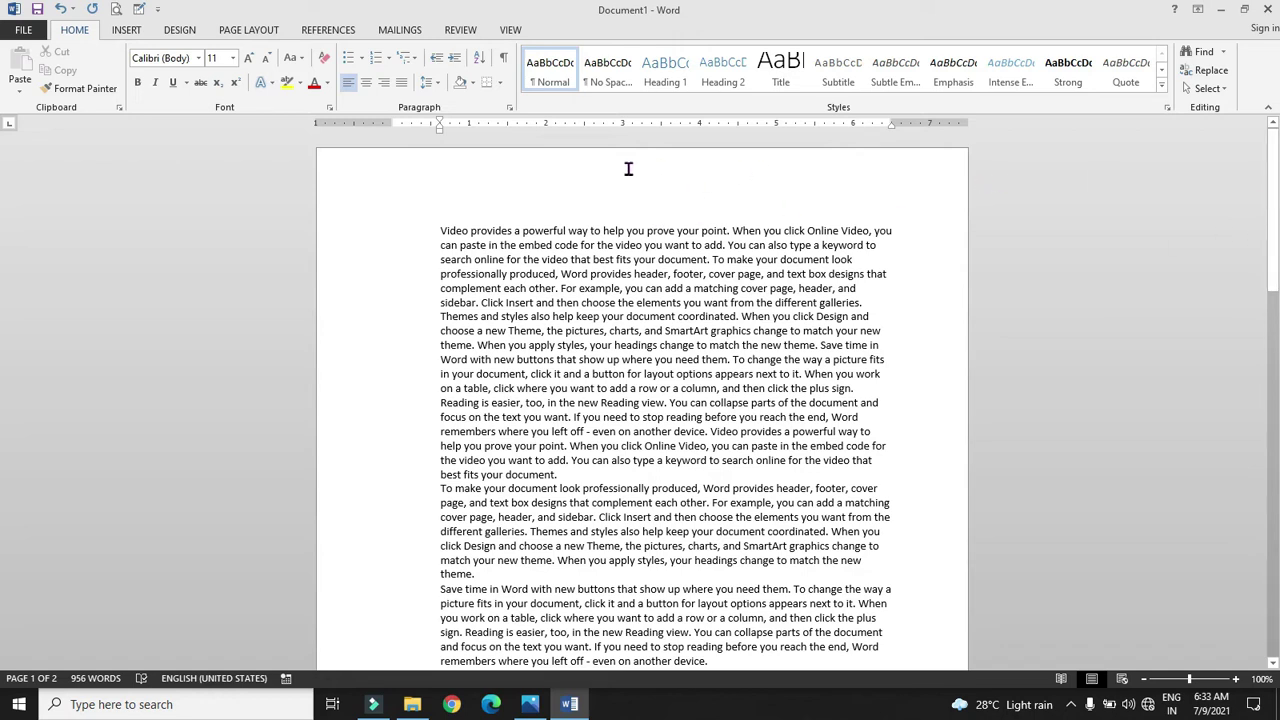
pyautogui.moveTo(1268, 240); pyautogui.dragTo(1255, 393)
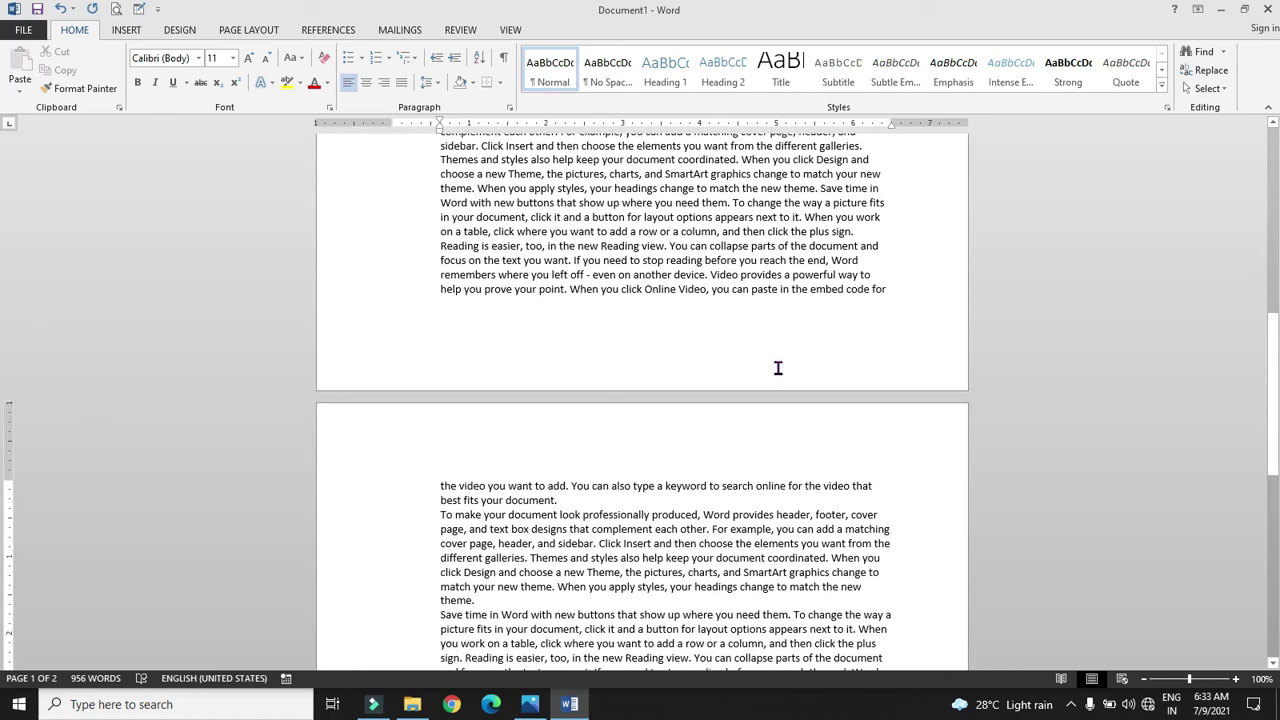
pyautogui.scroll(4, 1245, 390)
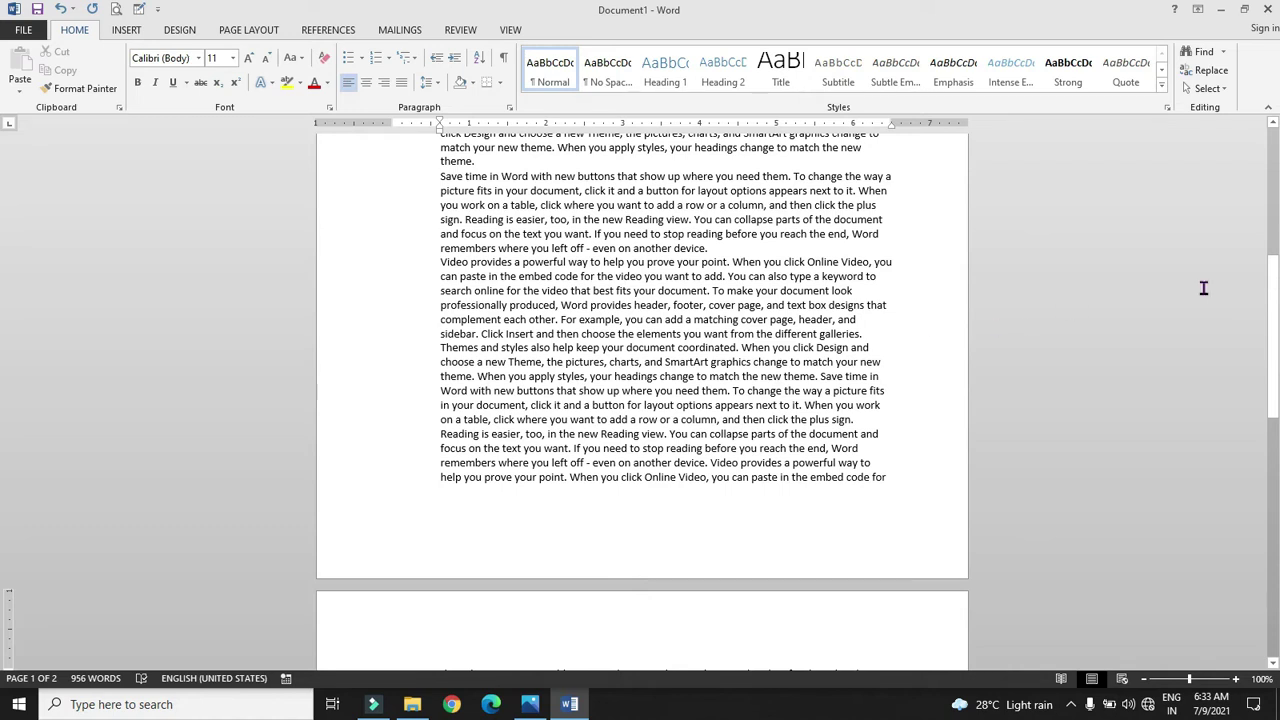
pyautogui.scroll(9, 713, 262)
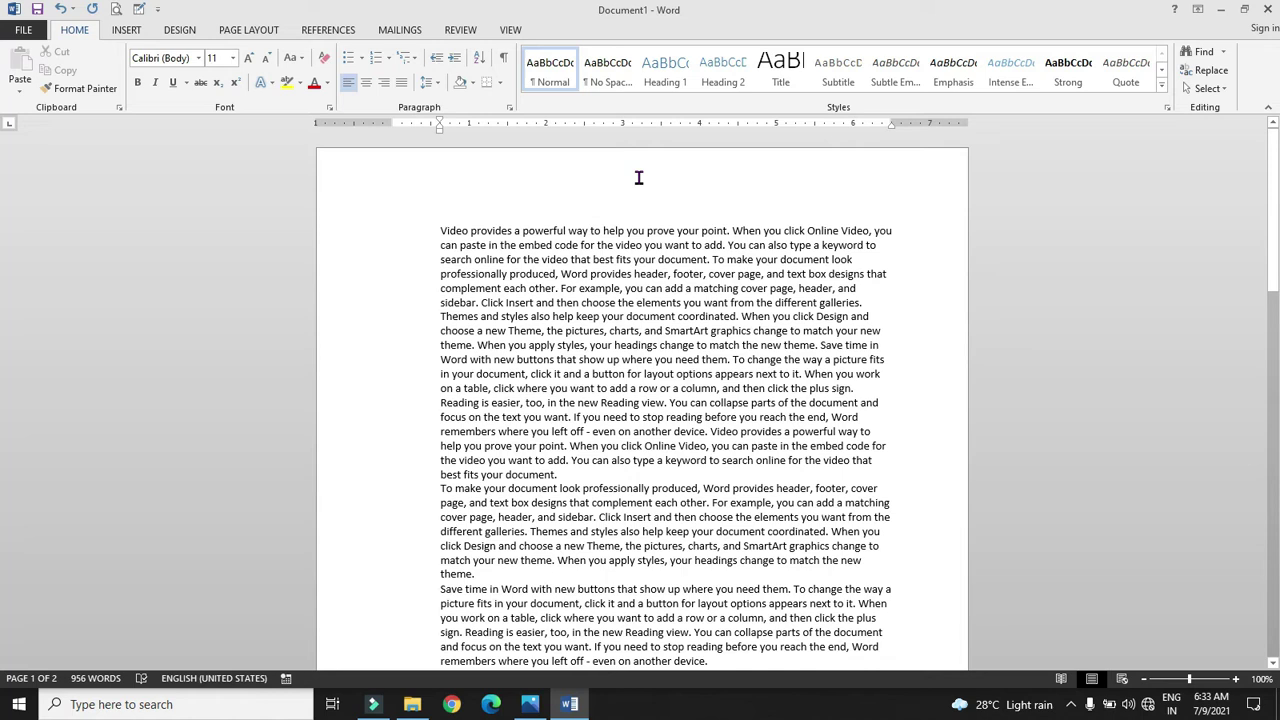
# Type 'Class 10 header and footer' into the page header, fixing the misspelled 'footer', then add a new line.
pyautogui.doubleClick(521, 172)
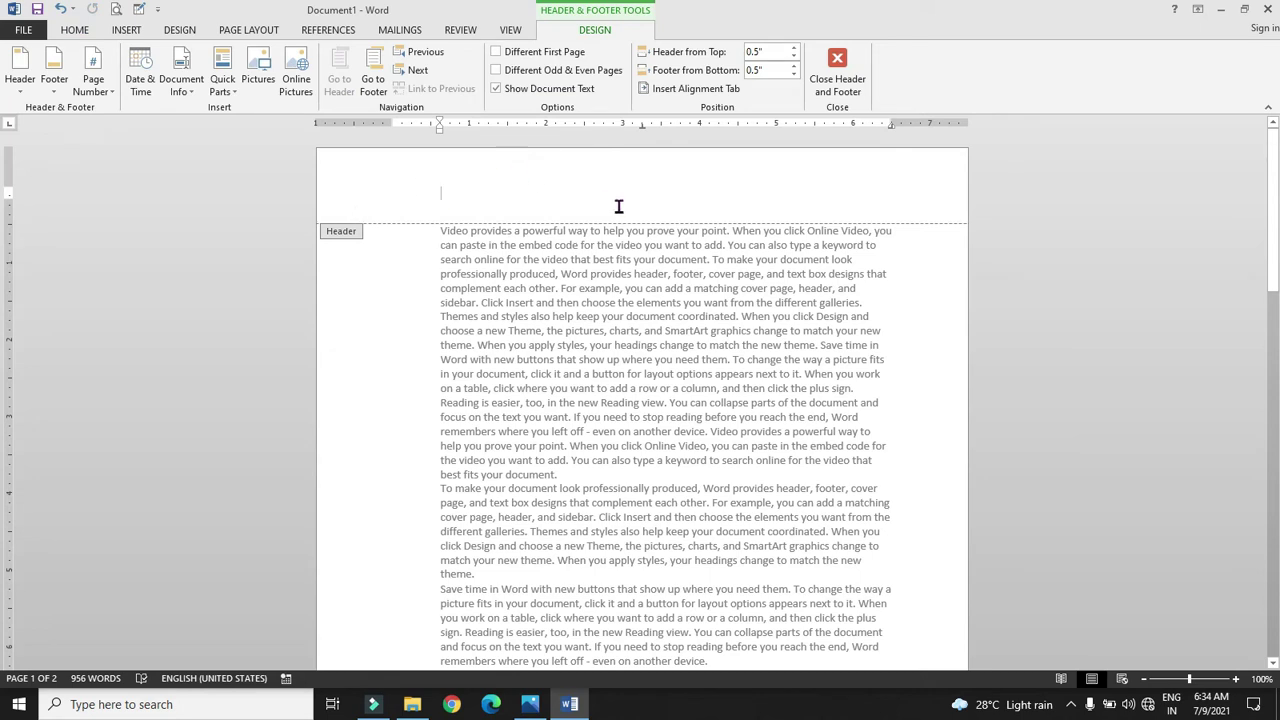
pyautogui.write('class ')
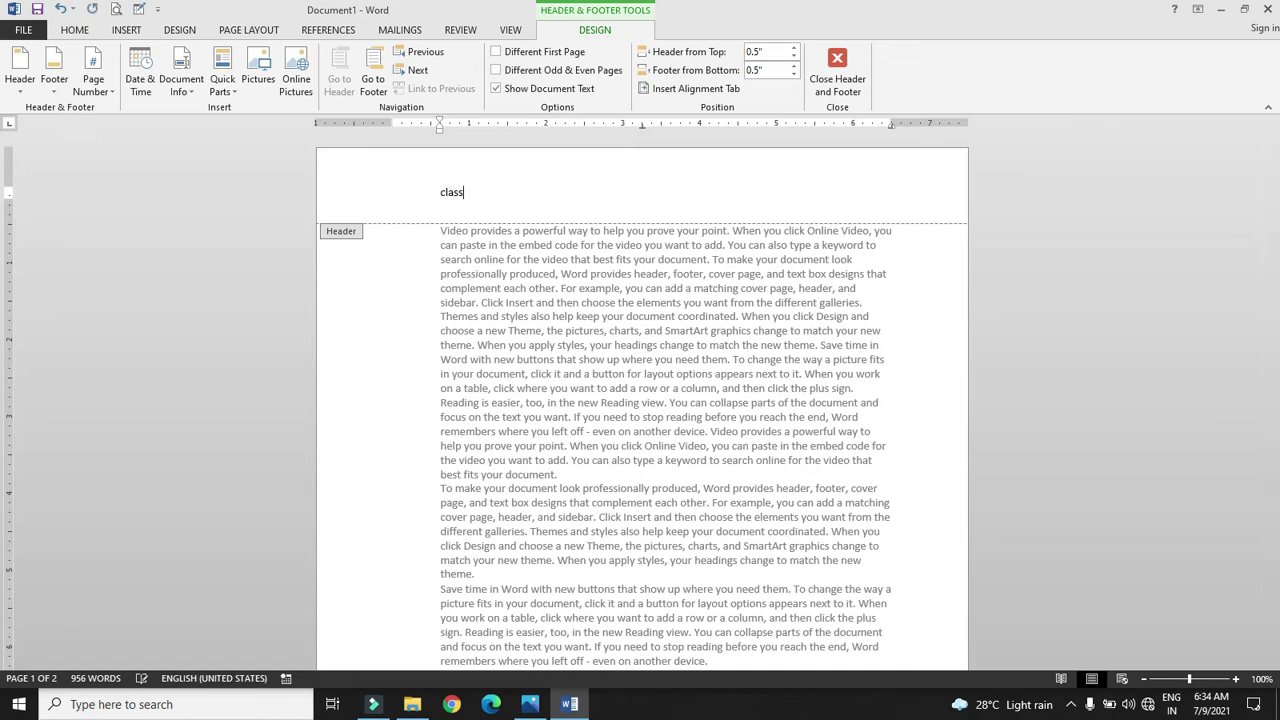
pyautogui.write('10 header and fote')
pyautogui.press('BackSpace')
pyautogui.press('BackSpace')
pyautogui.write('oter')
pyautogui.press('Return')
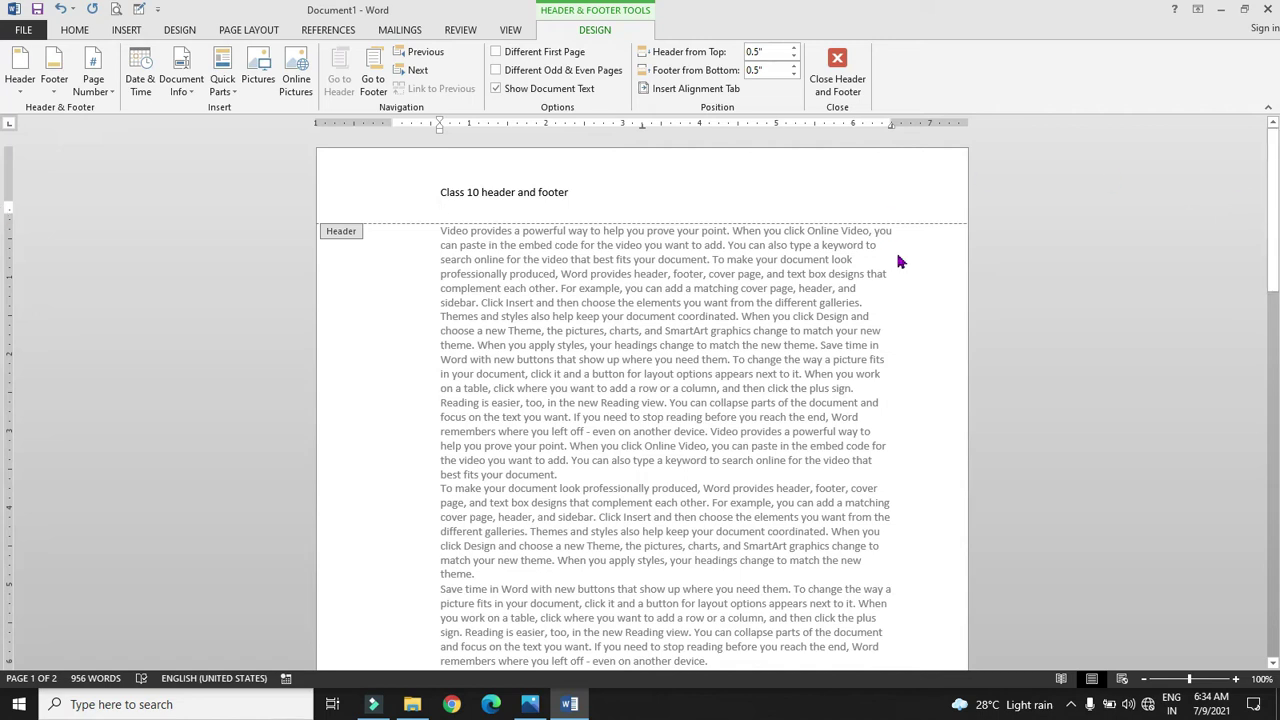
# Add a 'Created by' credit with the author's name to the page 1 footer.
pyautogui.moveTo(1273, 245); pyautogui.dragTo(3, 333)
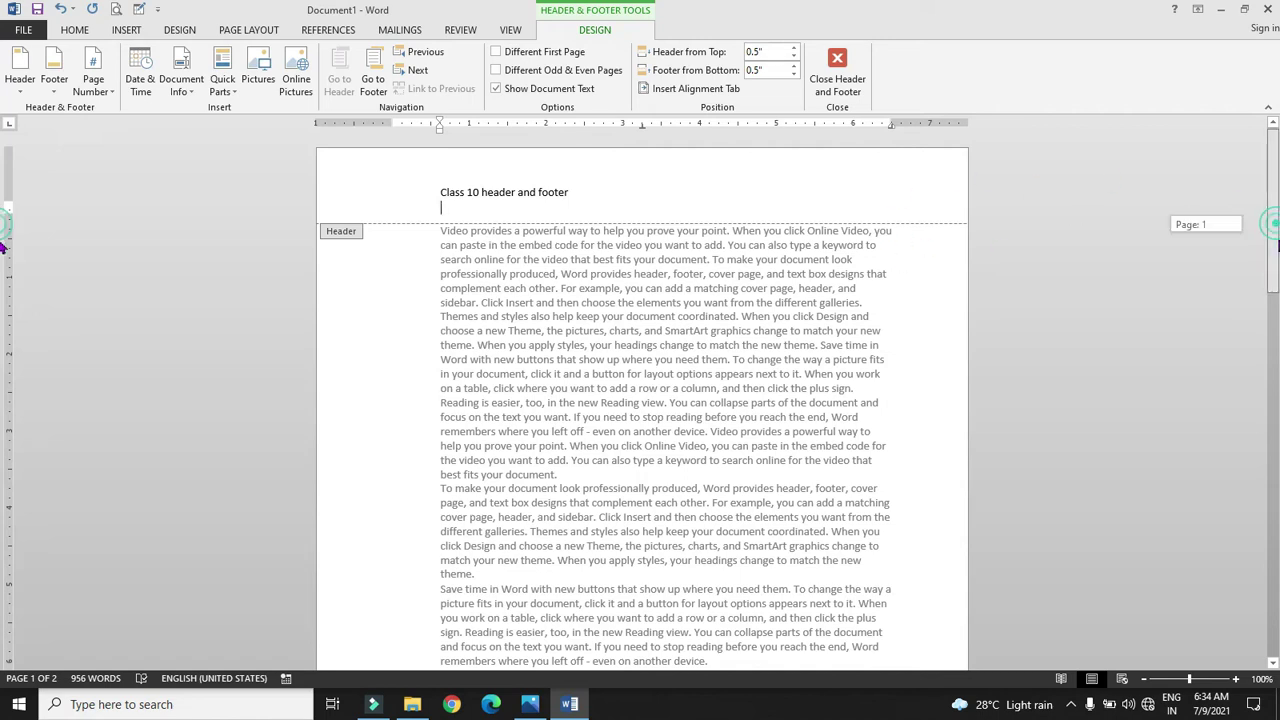
pyautogui.scroll(-7, 888, 506)
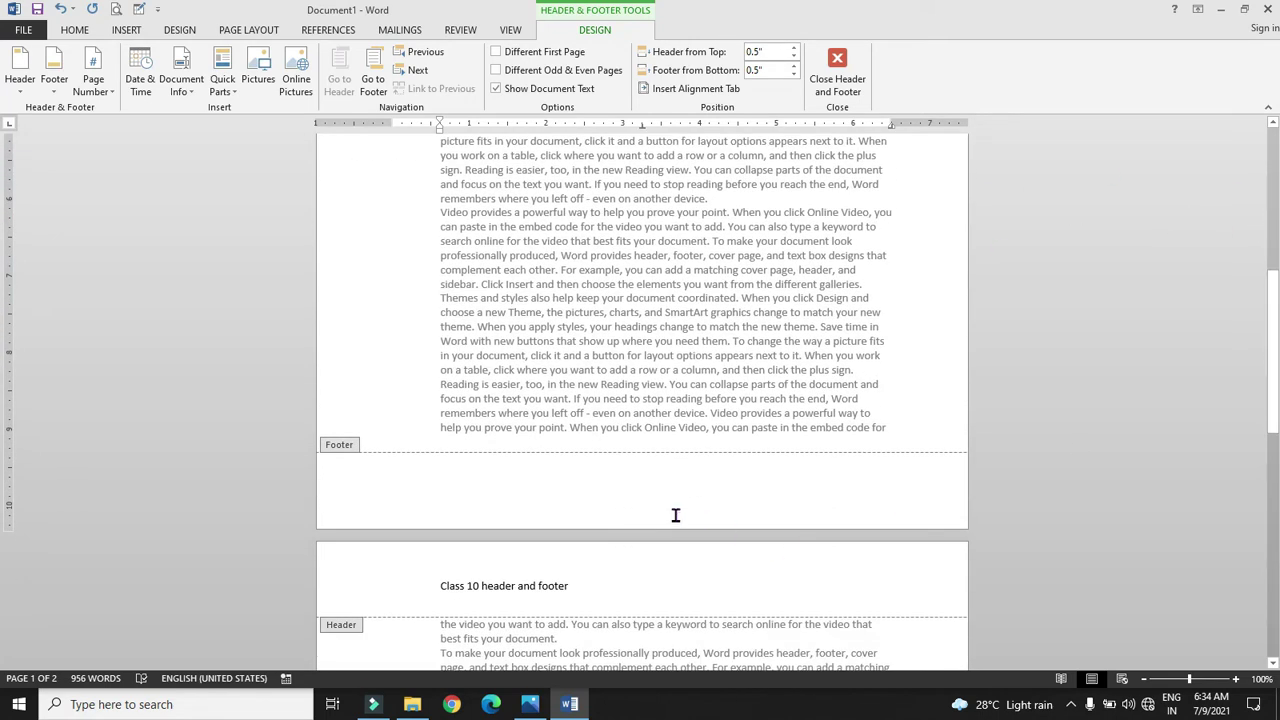
pyautogui.click(617, 491)
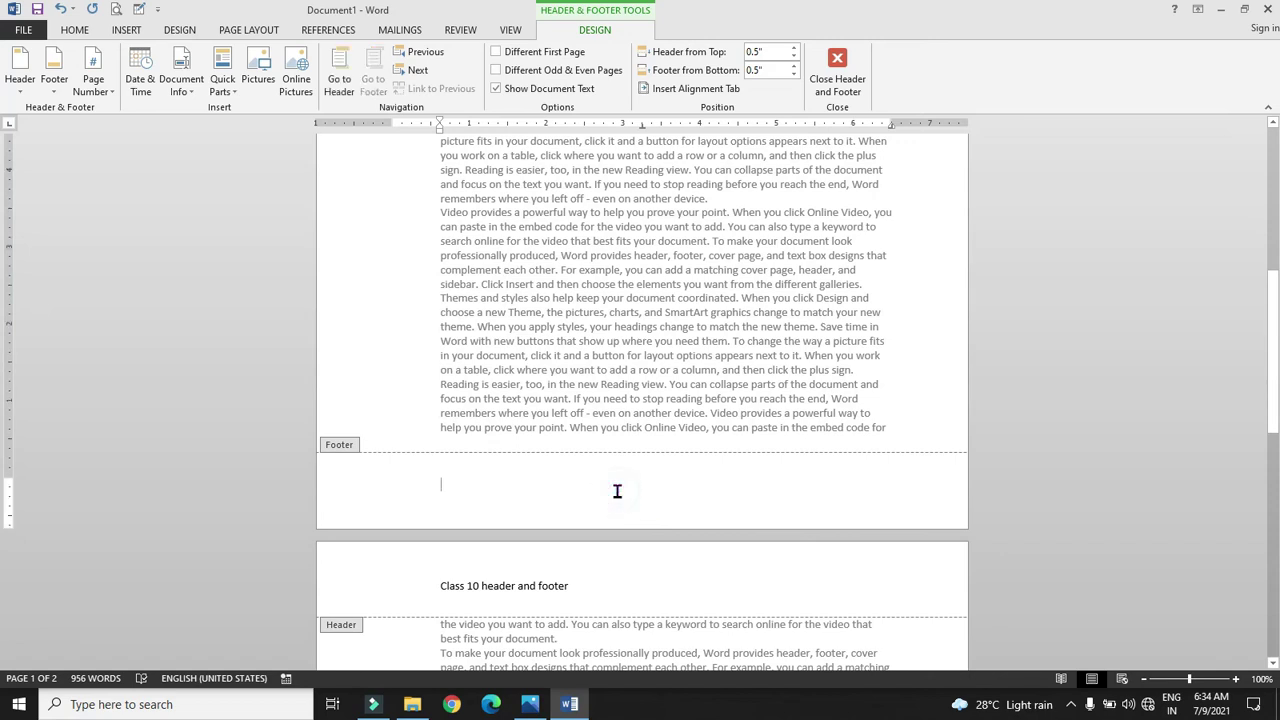
pyautogui.write('crea')
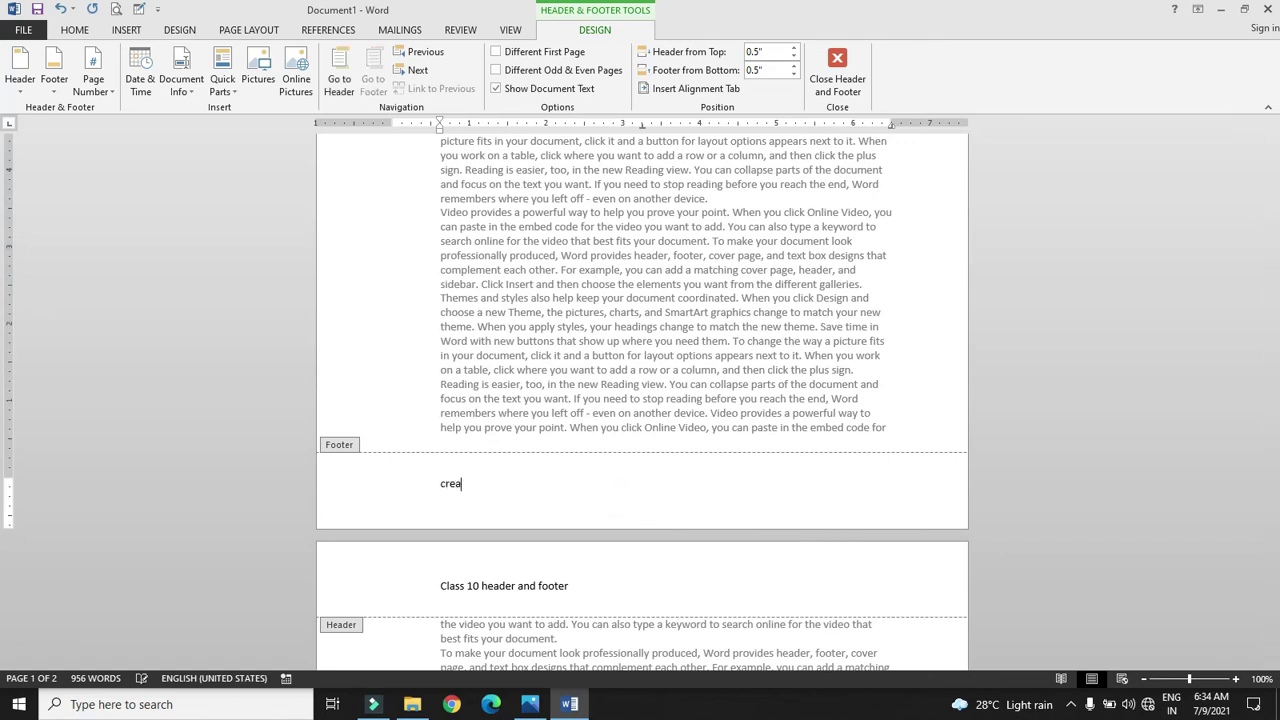
pyautogui.write('ted')
pyautogui.write('by ')
pyautogui.write('shu')
pyautogui.write('osh')
# Close header and footer editing and review both pages for the header line and footer credit.
pyautogui.press('Escape')
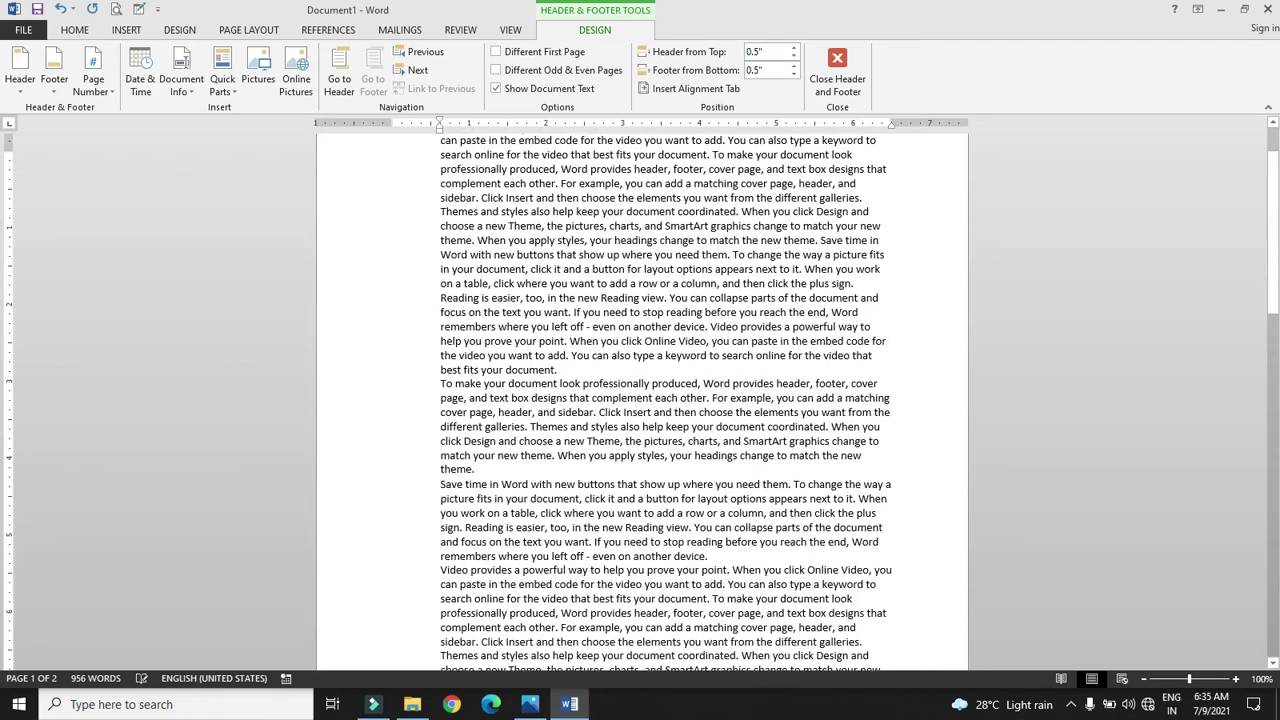
pyautogui.moveTo(1272, 290); pyautogui.dragTo(2, 435)
pyautogui.scroll(-5, 3, 435)
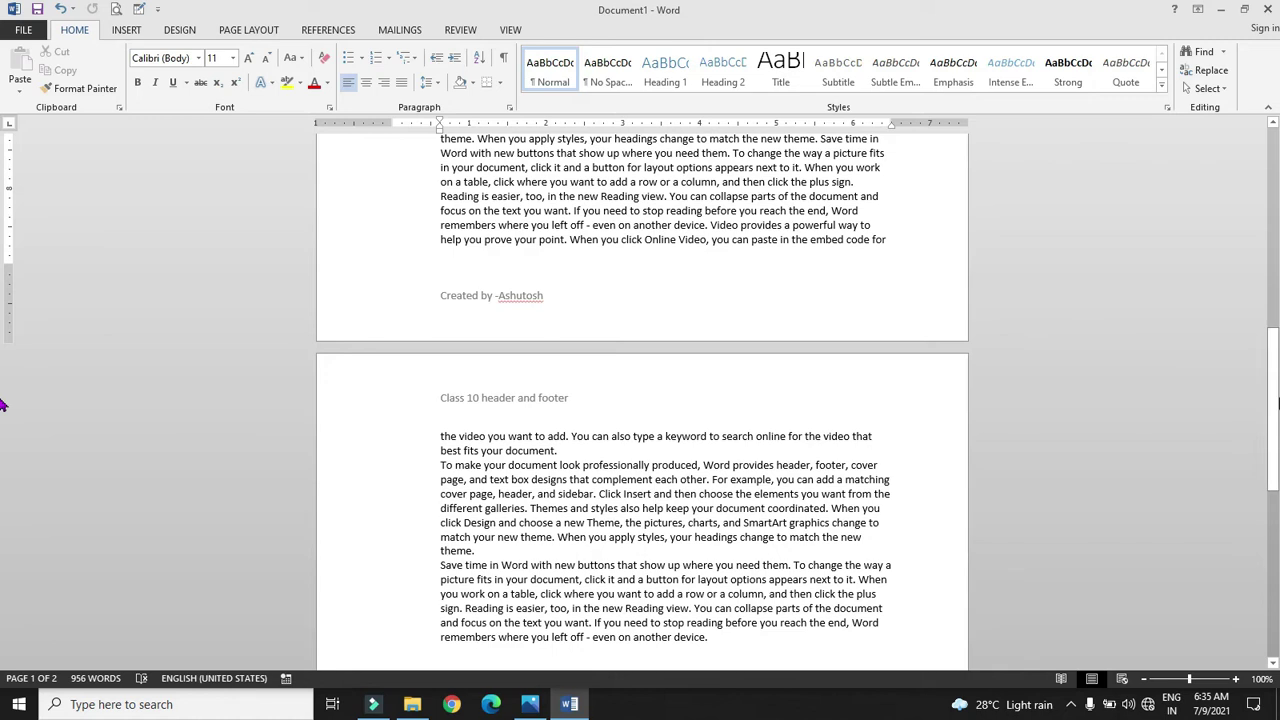
pyautogui.moveTo(1250, 381); pyautogui.dragTo(1249, 436)
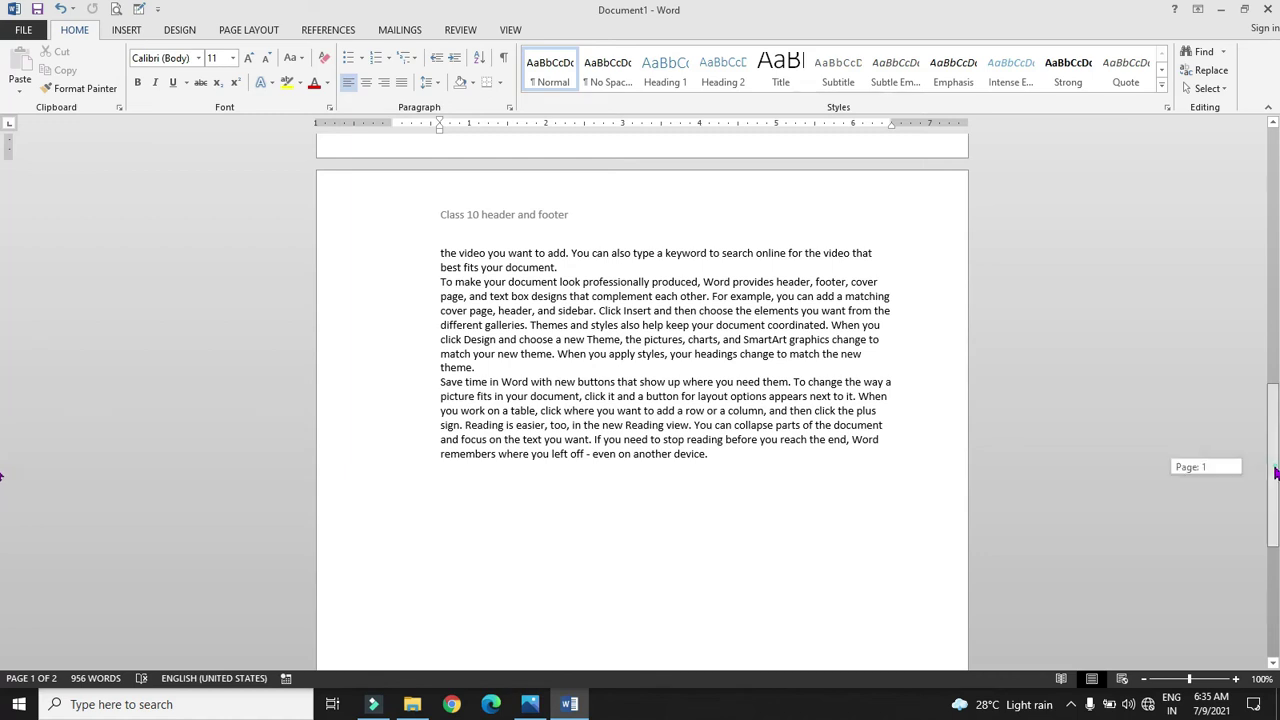
pyautogui.moveTo(1275, 487); pyautogui.dragTo(1275, 650)
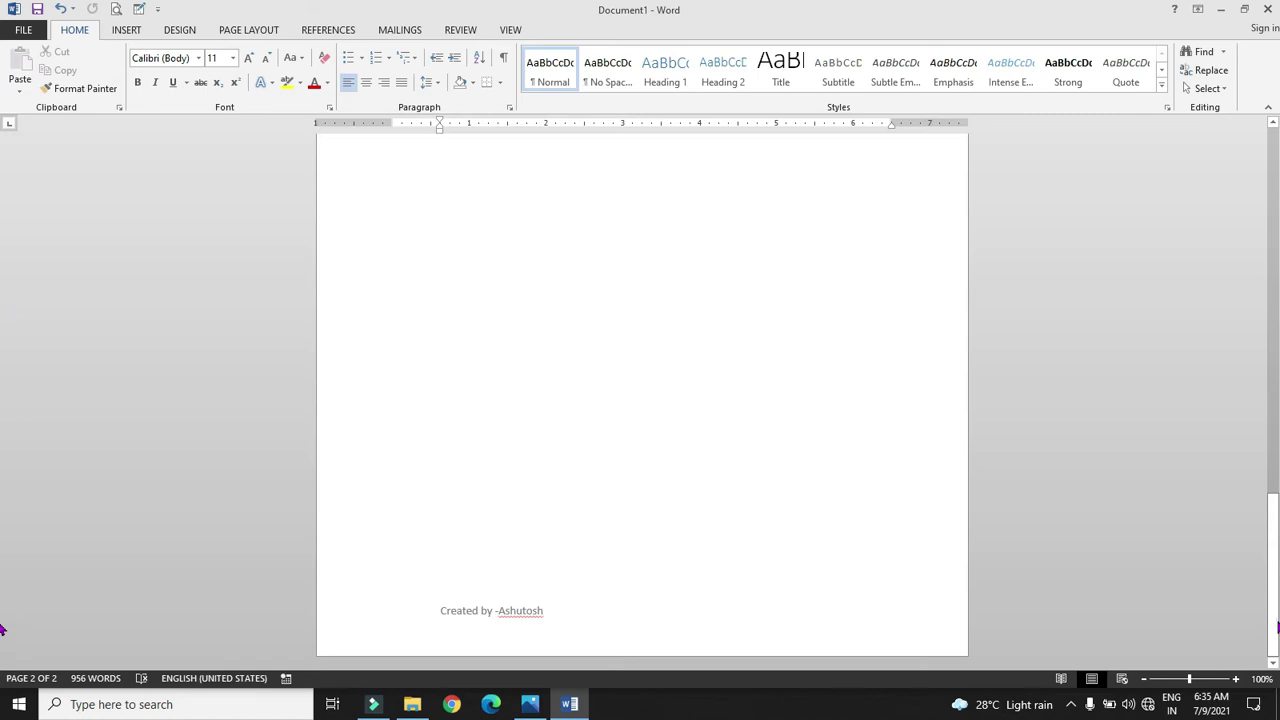
pyautogui.moveTo(1275, 627); pyautogui.dragTo(1275, 150)
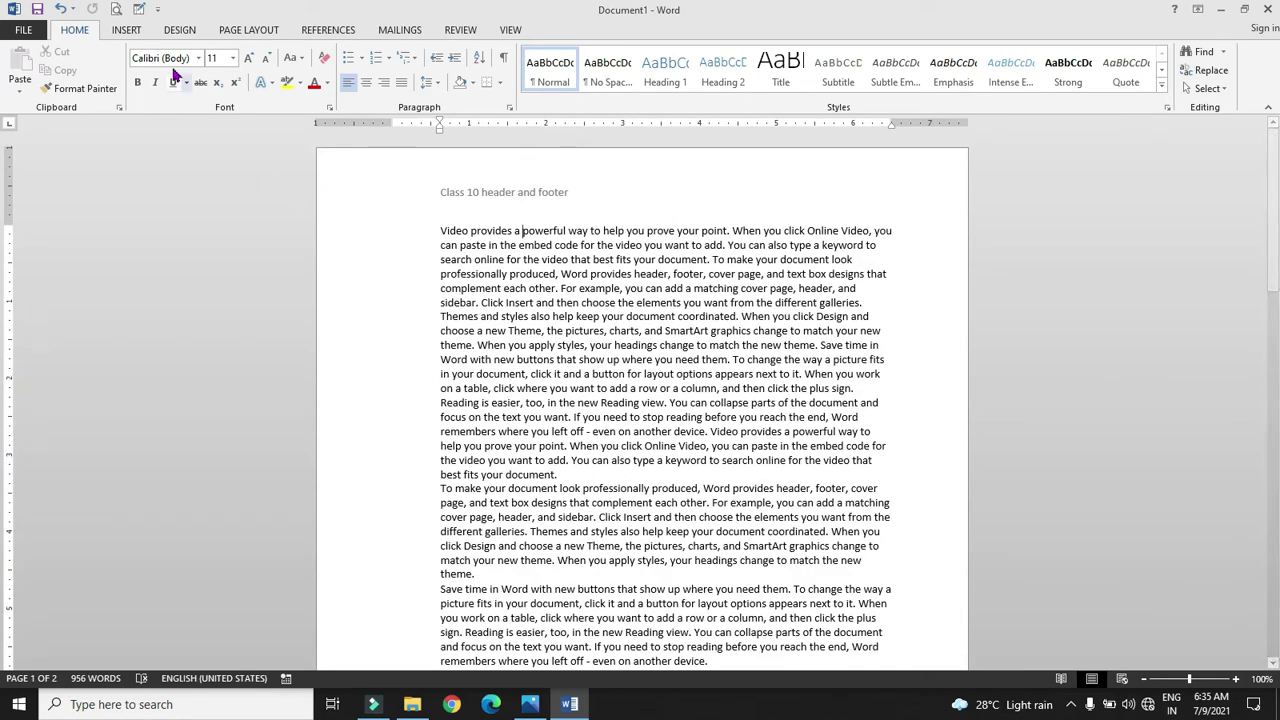
pyautogui.click(127, 30)
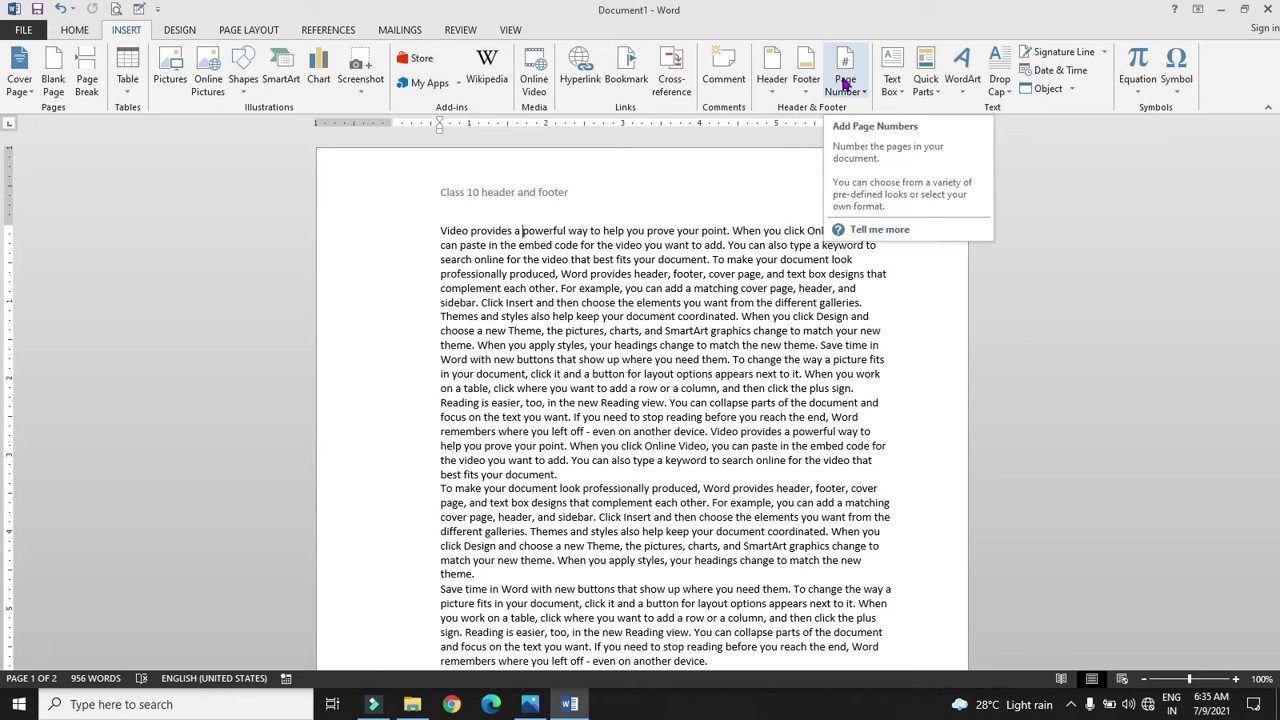
pyautogui.click(776, 95)
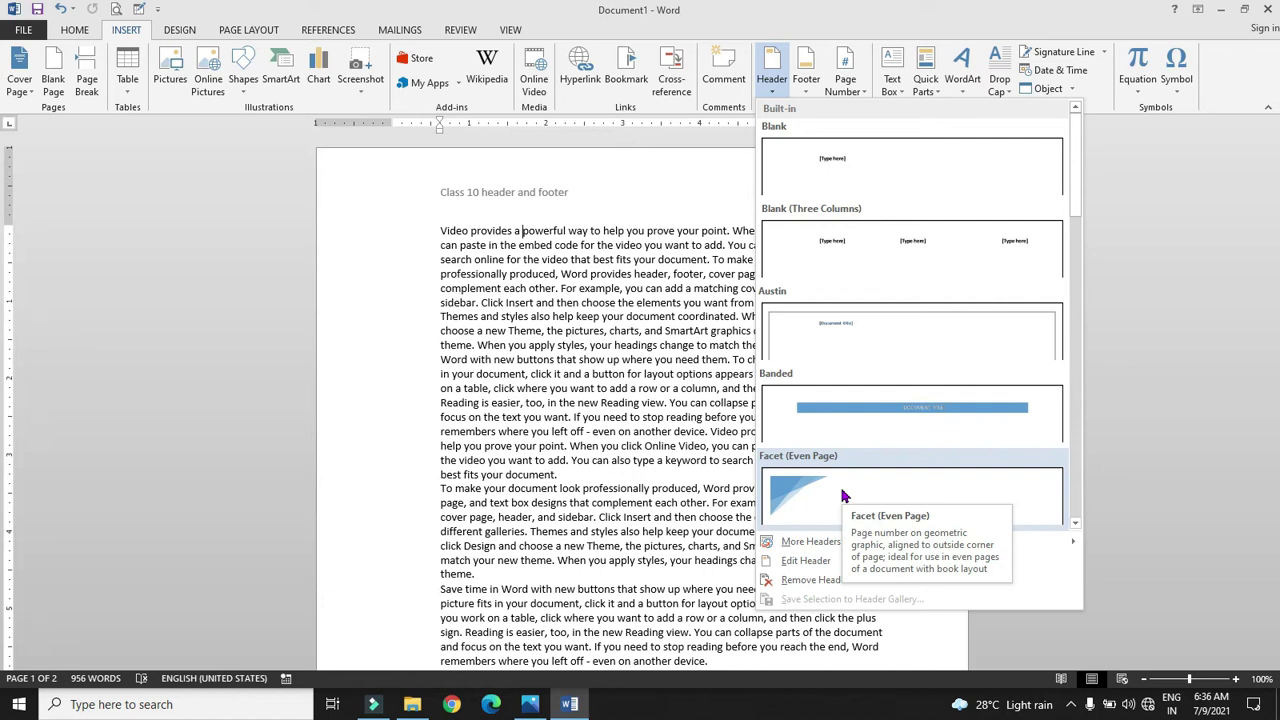
pyautogui.click(882, 173)
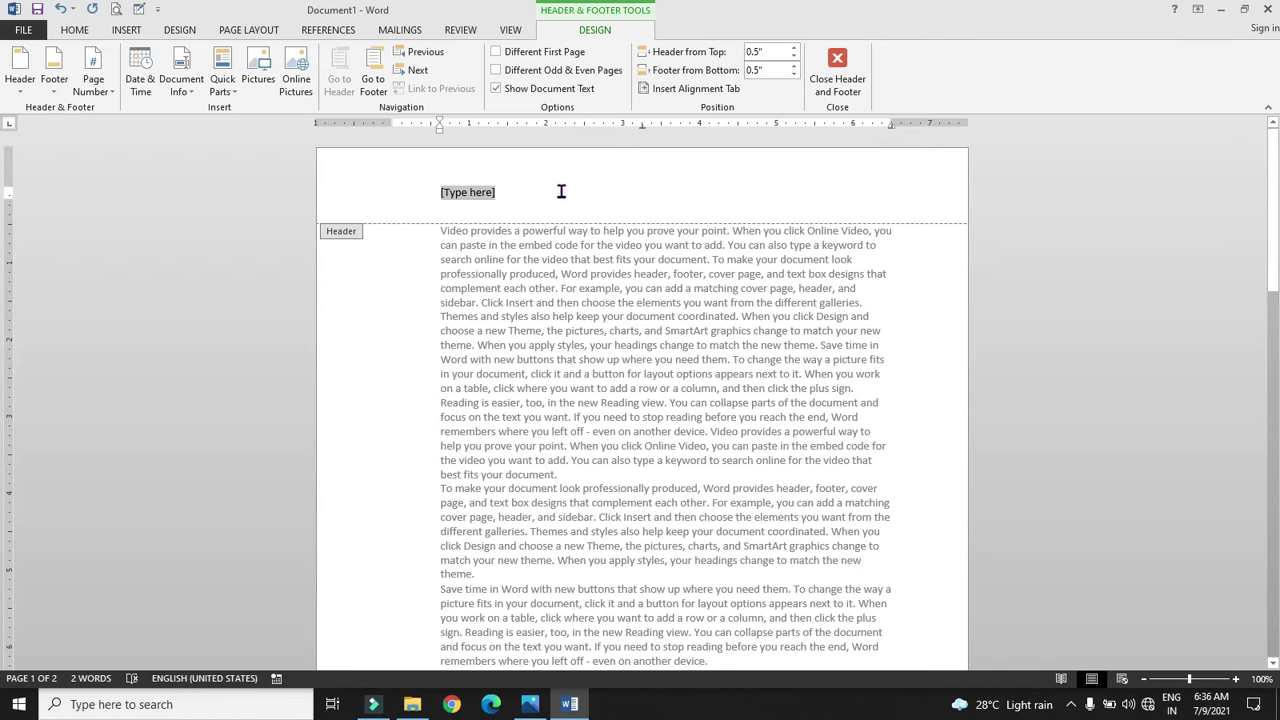
pyautogui.press('Delete')
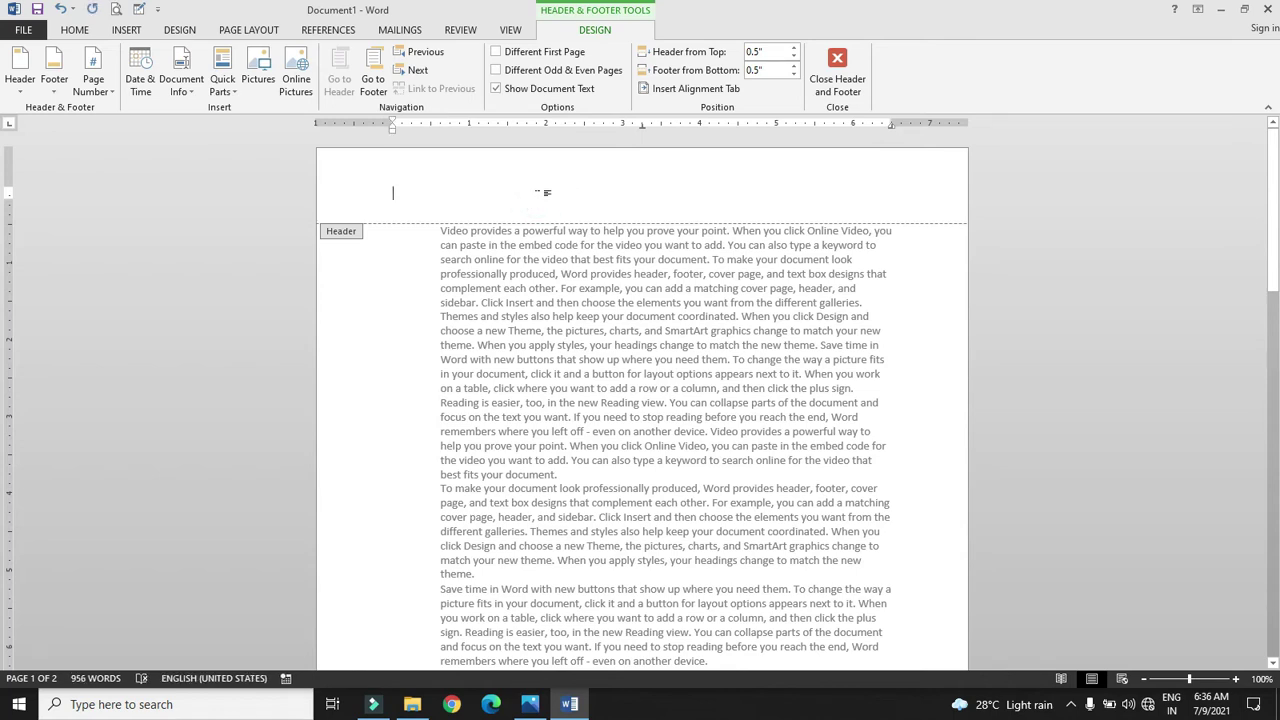
pyautogui.write('cs 10')
pyautogui.doubleClick(800, 231)
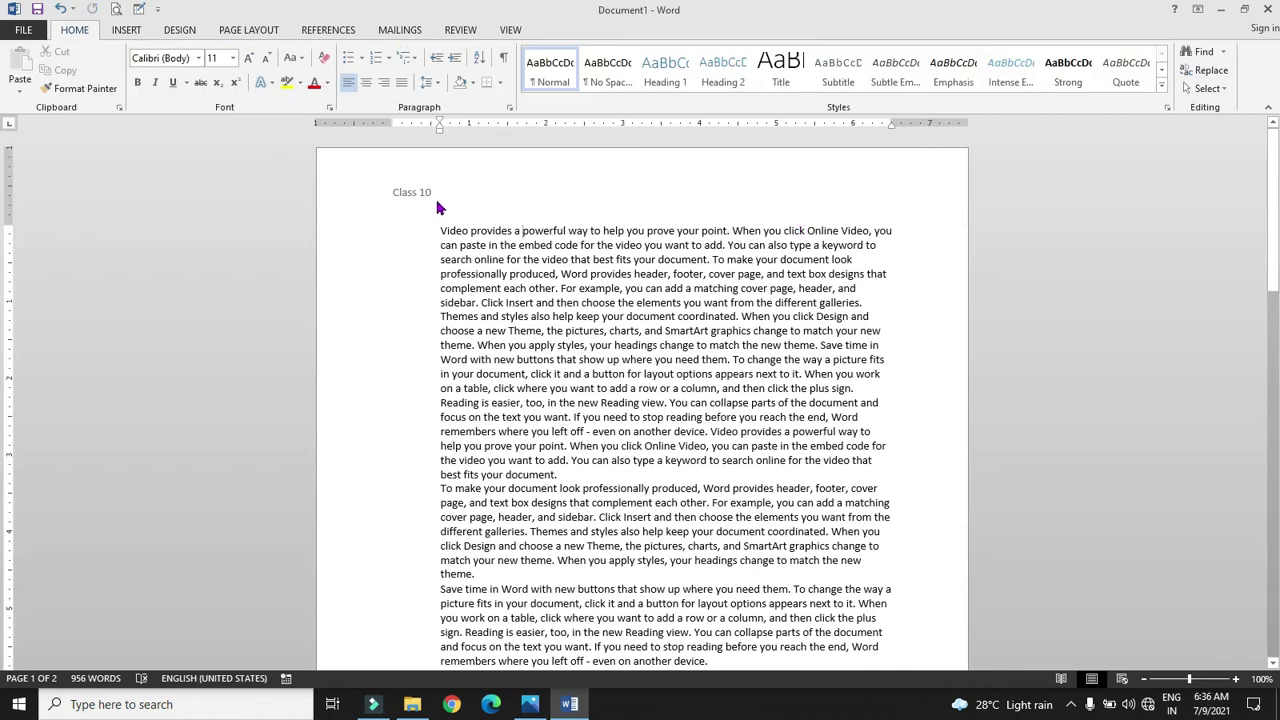
pyautogui.moveTo(1273, 210)
pyautogui.mouseDown()
pyautogui.moveTo(3, 242)
pyautogui.moveTo(3, 200)
pyautogui.mouseUp()
pyautogui.doubleClick(461, 194)
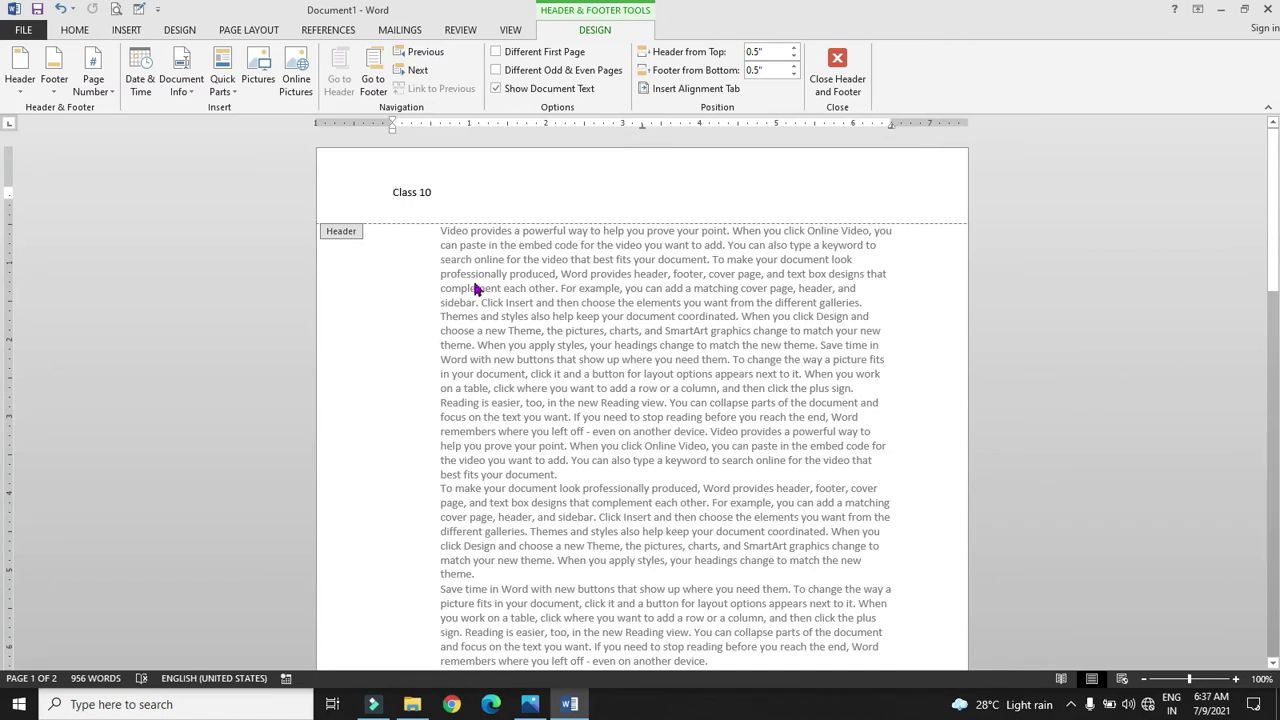
pyautogui.doubleClick(519, 323)
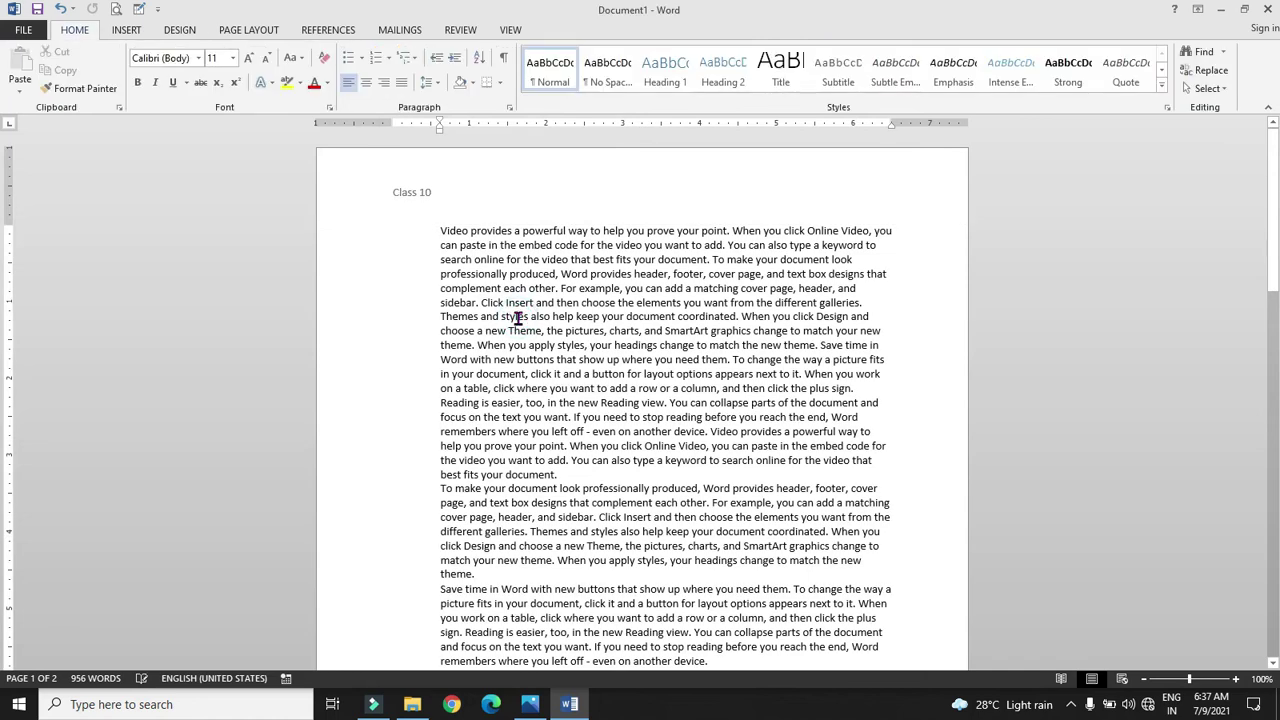
# Insert a Blank footer and replace its placeholder with 'Created By-' plus the author's name.
pyautogui.click(126, 30)
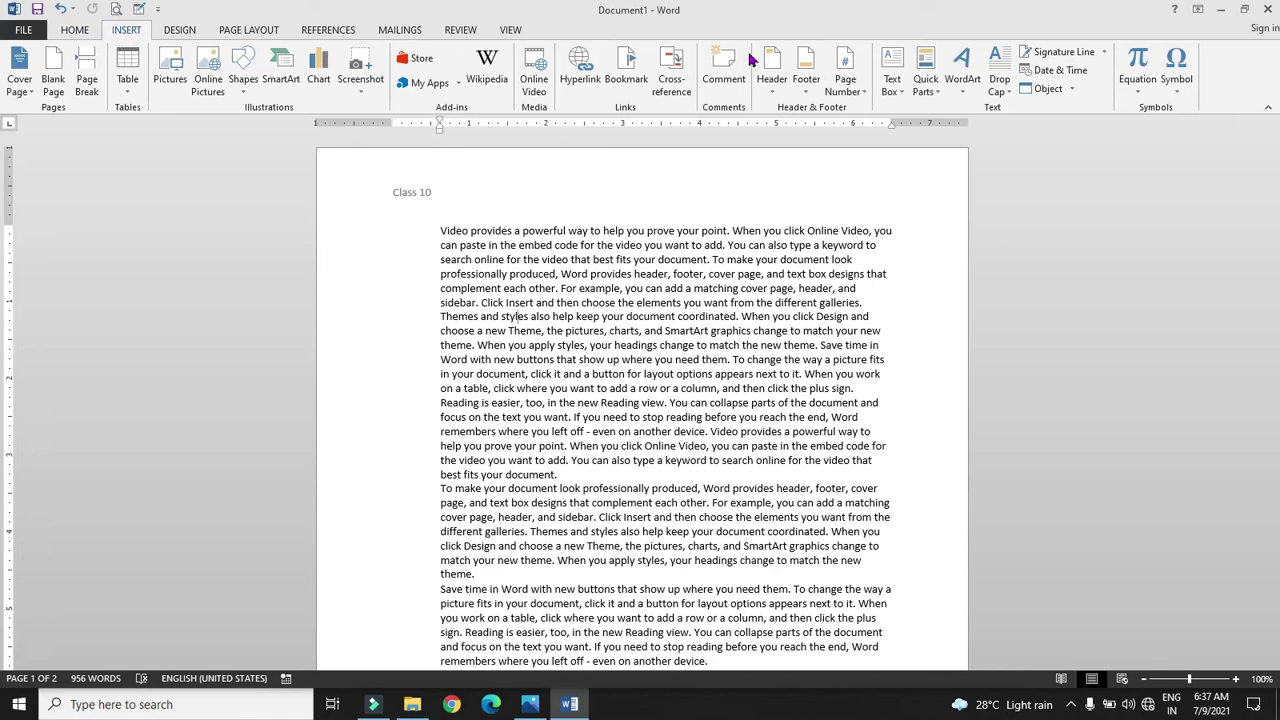
pyautogui.click(804, 85)
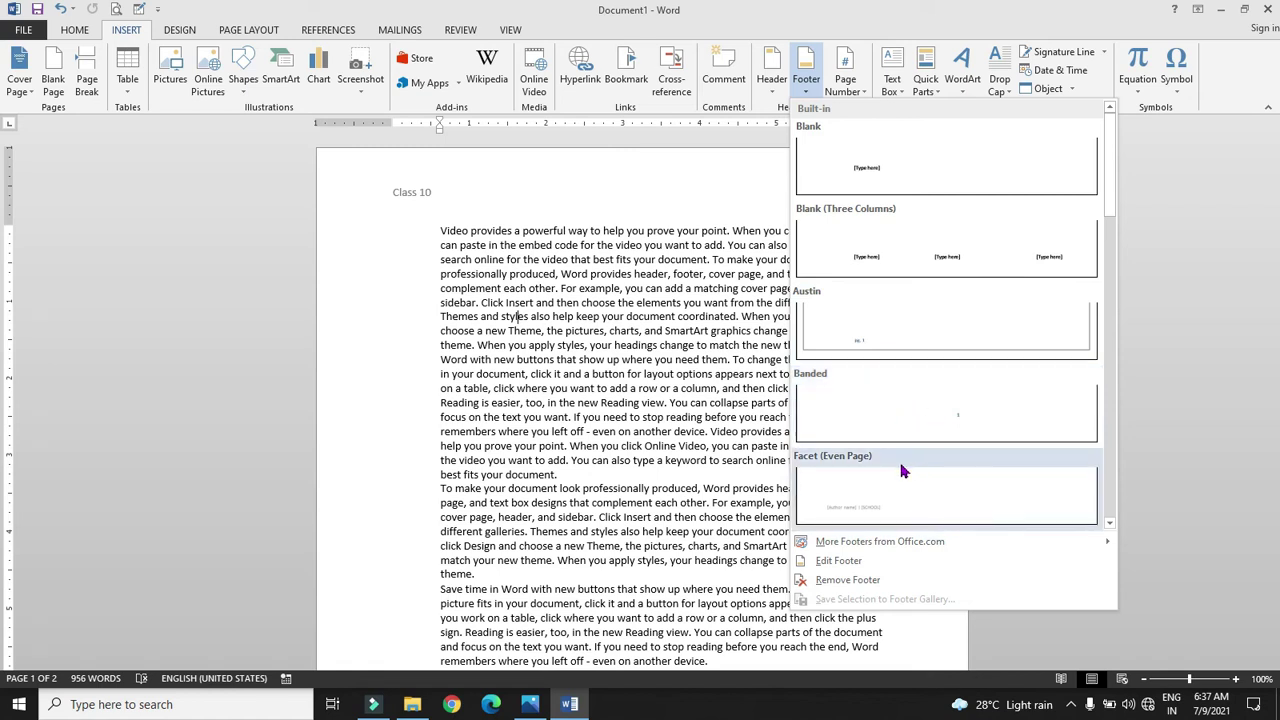
pyautogui.click(916, 191)
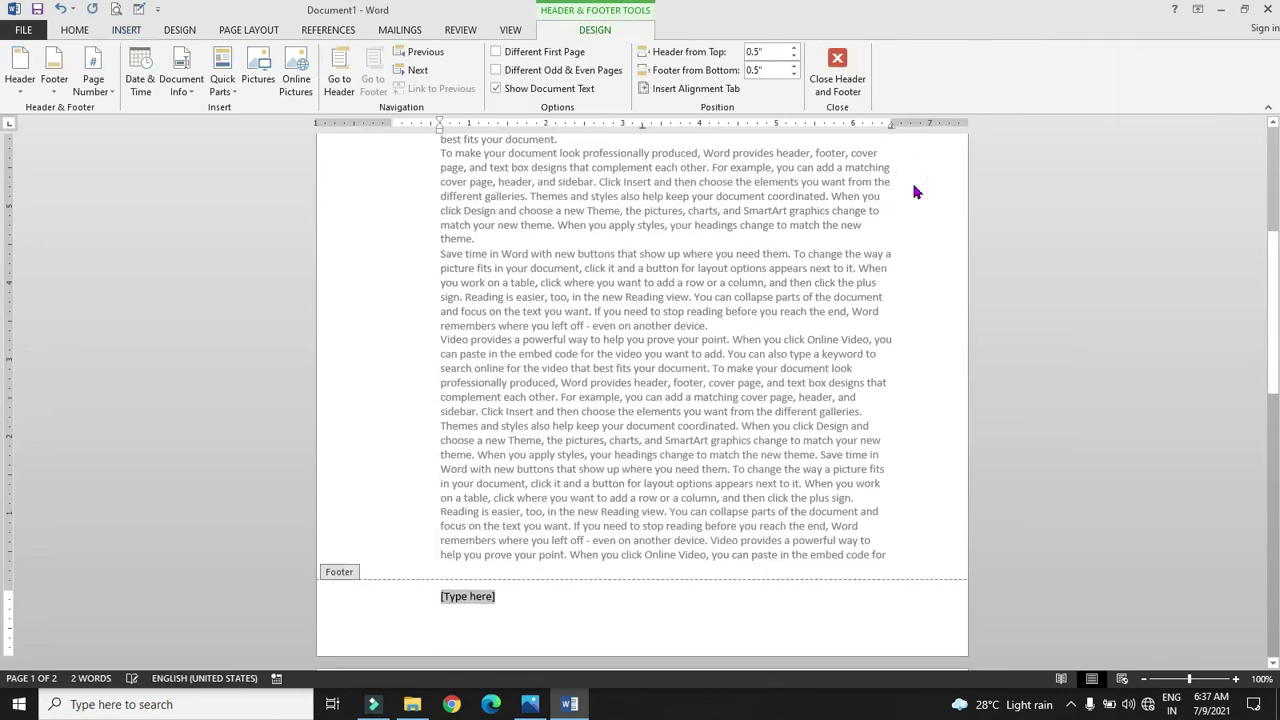
pyautogui.press('Delete')
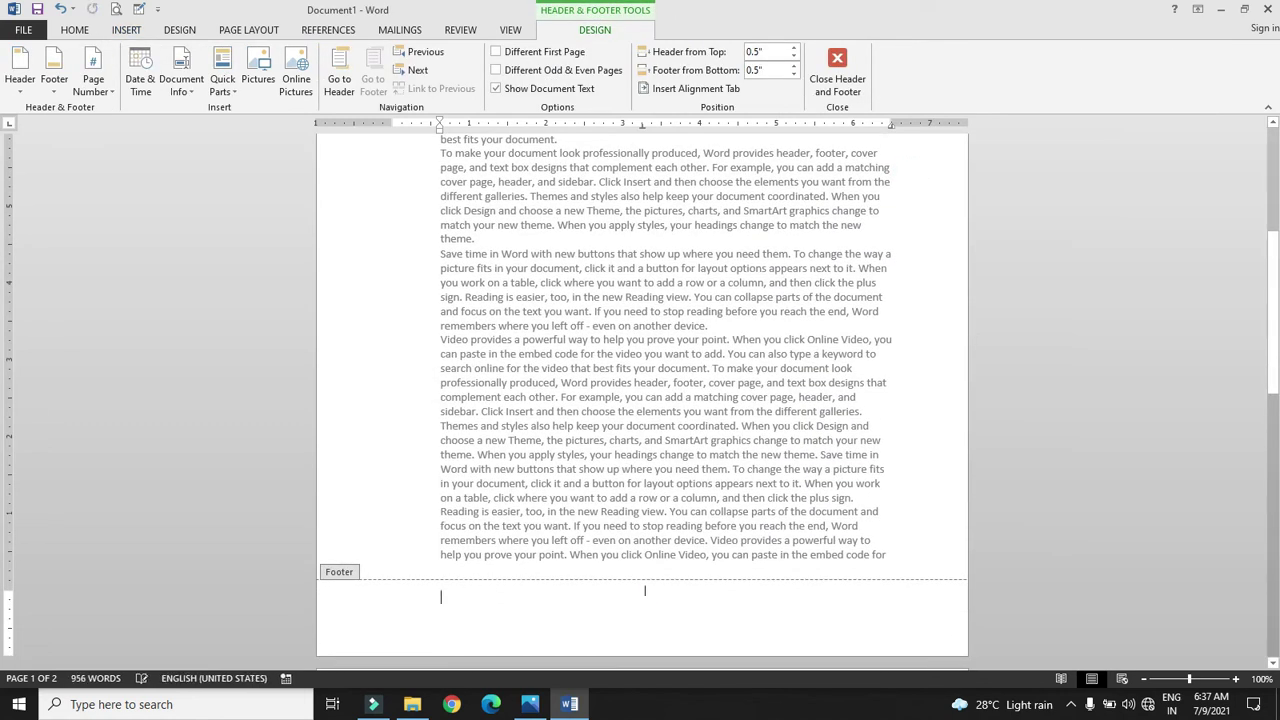
pyautogui.write('Created By-Ashutosh')
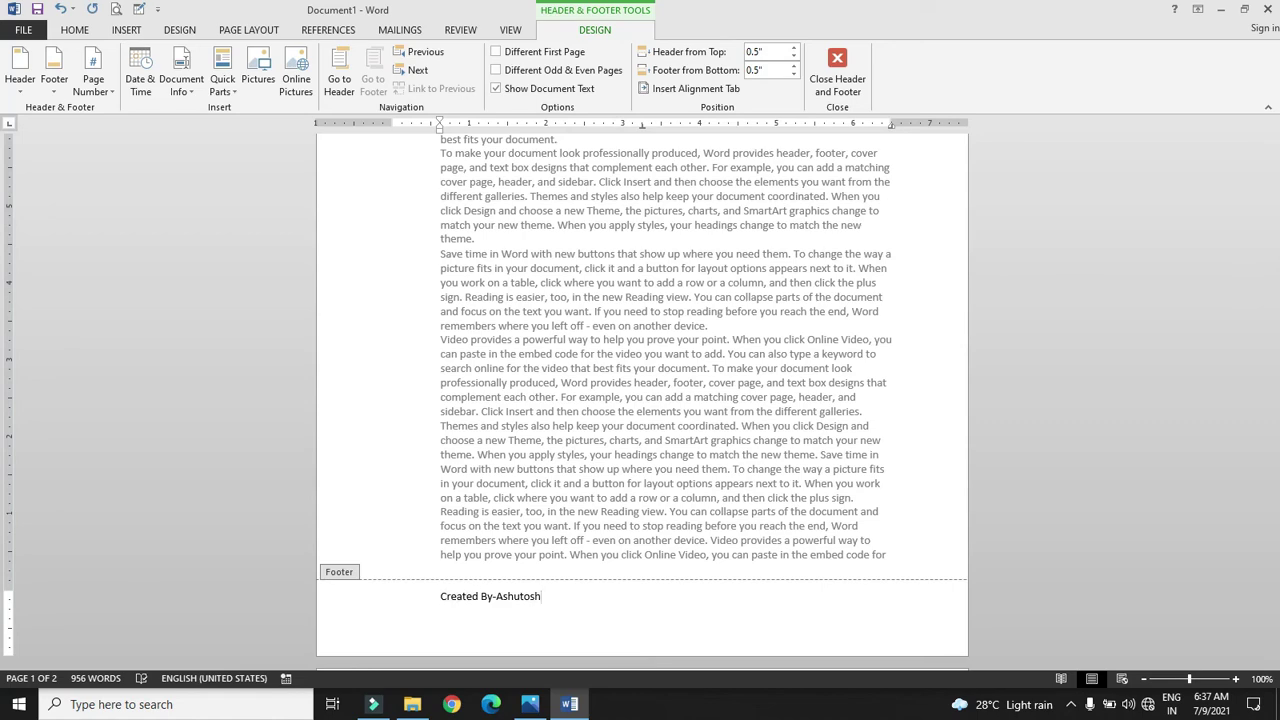
# Return to the body text and scroll both pages to verify the Class 10 header and footer.
pyautogui.click(837, 70)
pyautogui.scroll(5, 1262, 194)
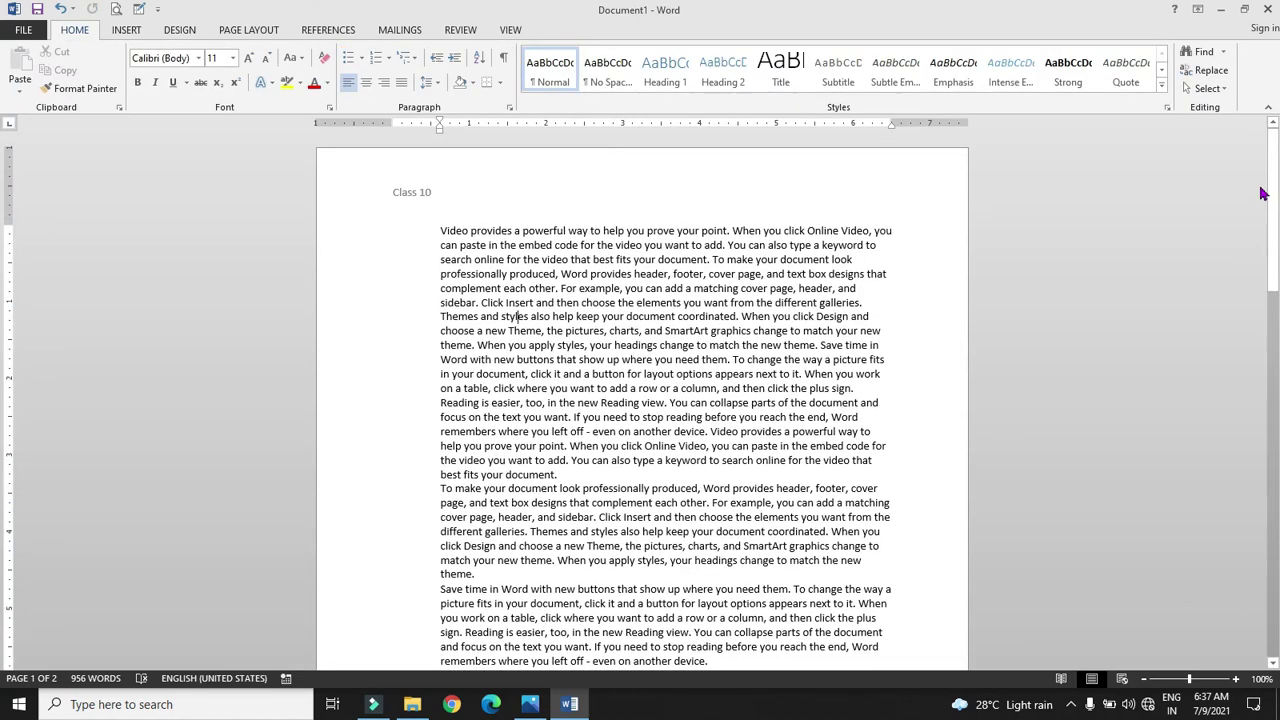
pyautogui.moveTo(1272, 210); pyautogui.dragTo(2, 493)
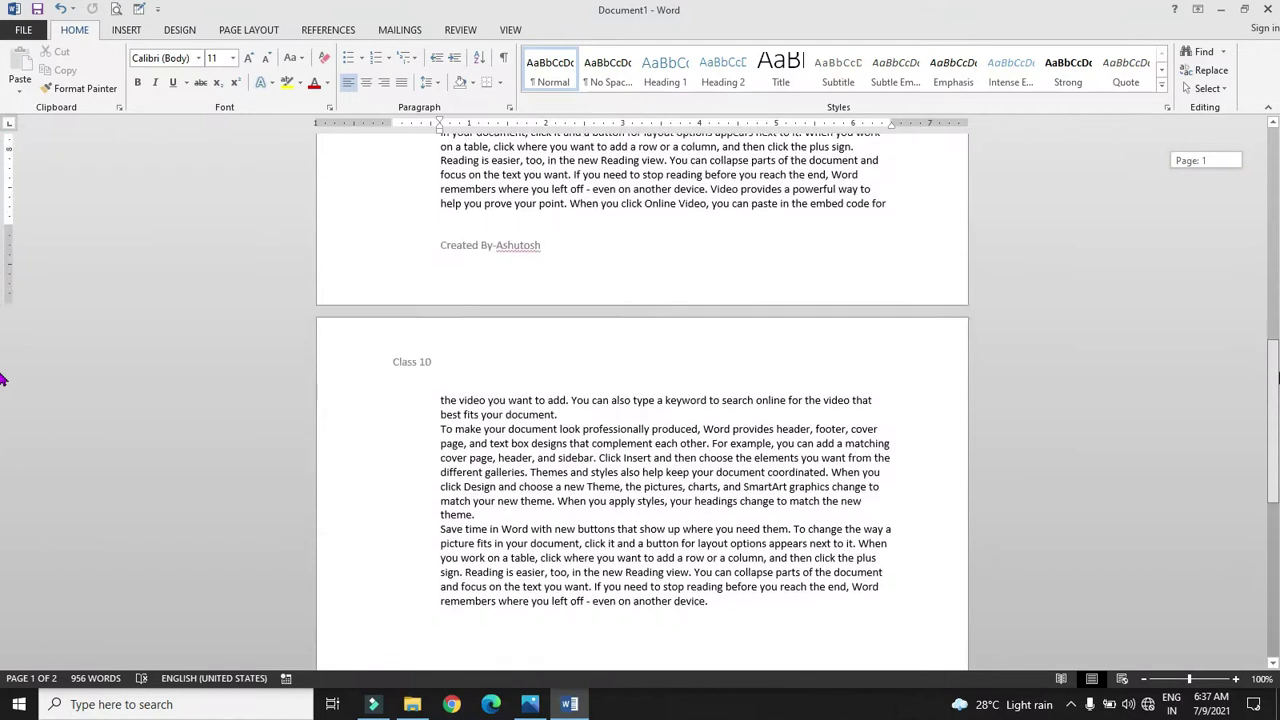
pyautogui.moveTo(1273, 493); pyautogui.dragTo(1273, 496)
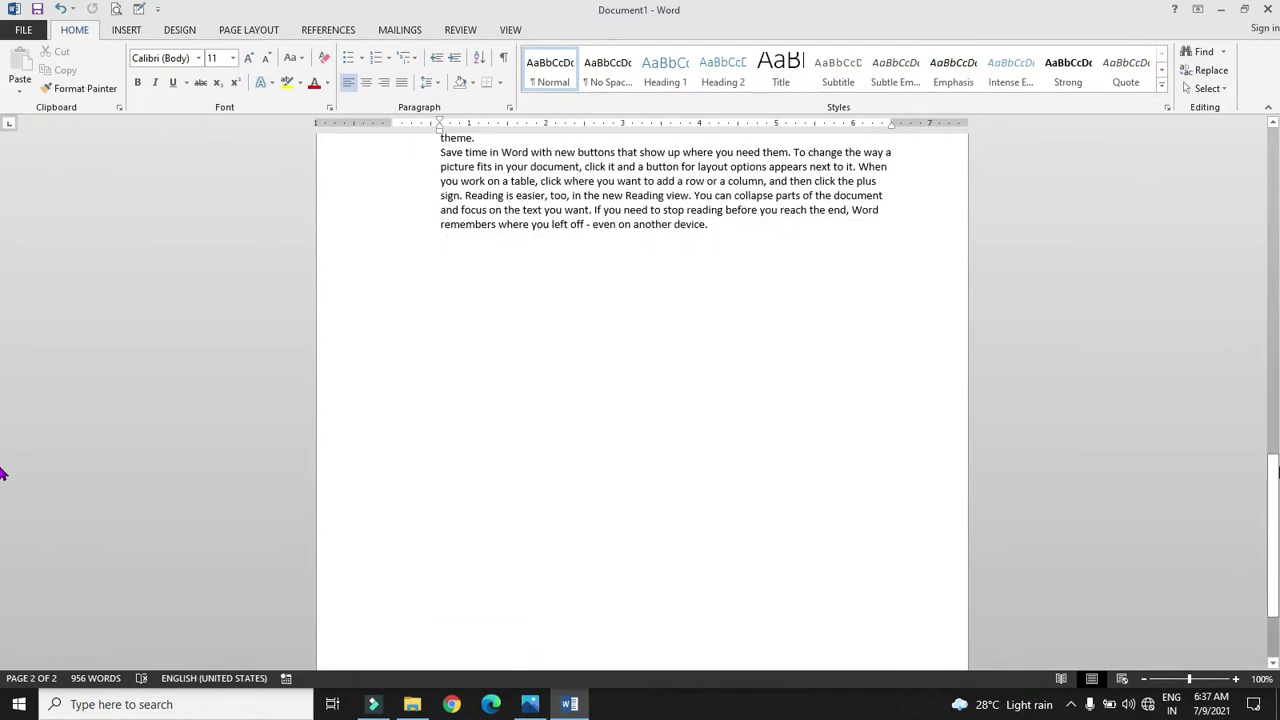
pyautogui.moveTo(1275, 408); pyautogui.dragTo(1275, 145)
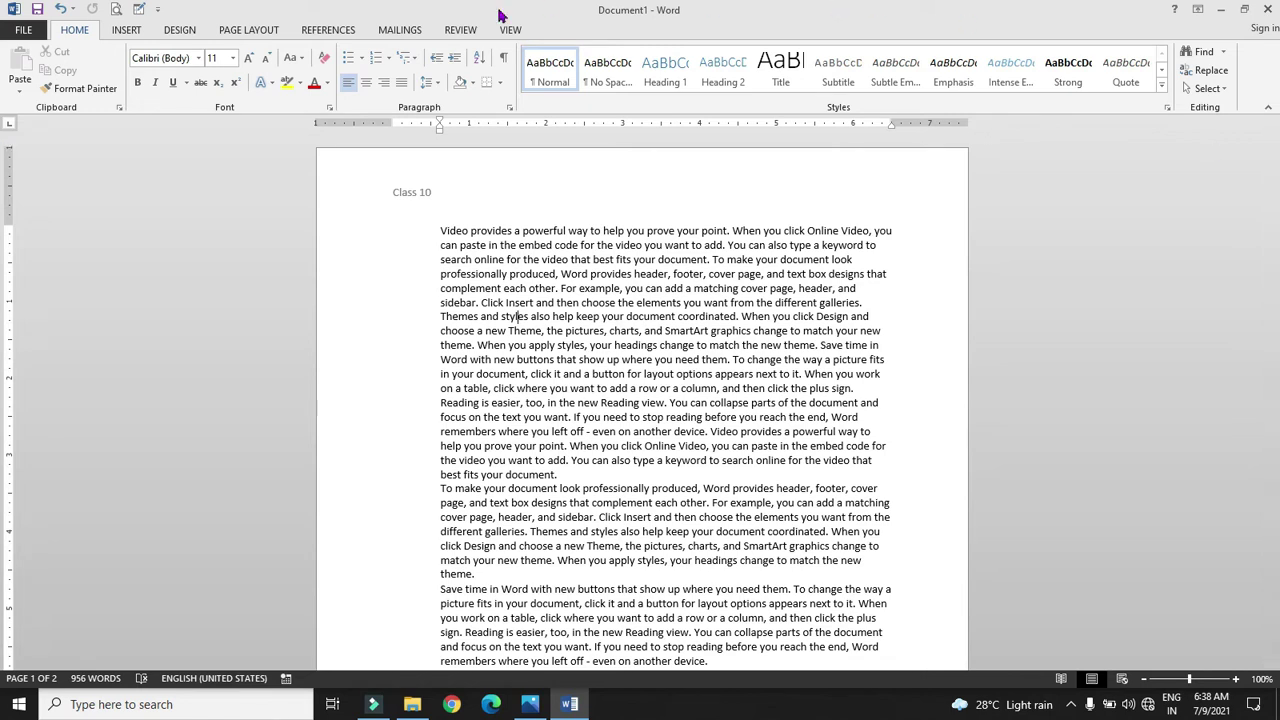
# Remove the 'Class 10 header and footer' header from the document with Remove Header.
pyautogui.click(128, 31)
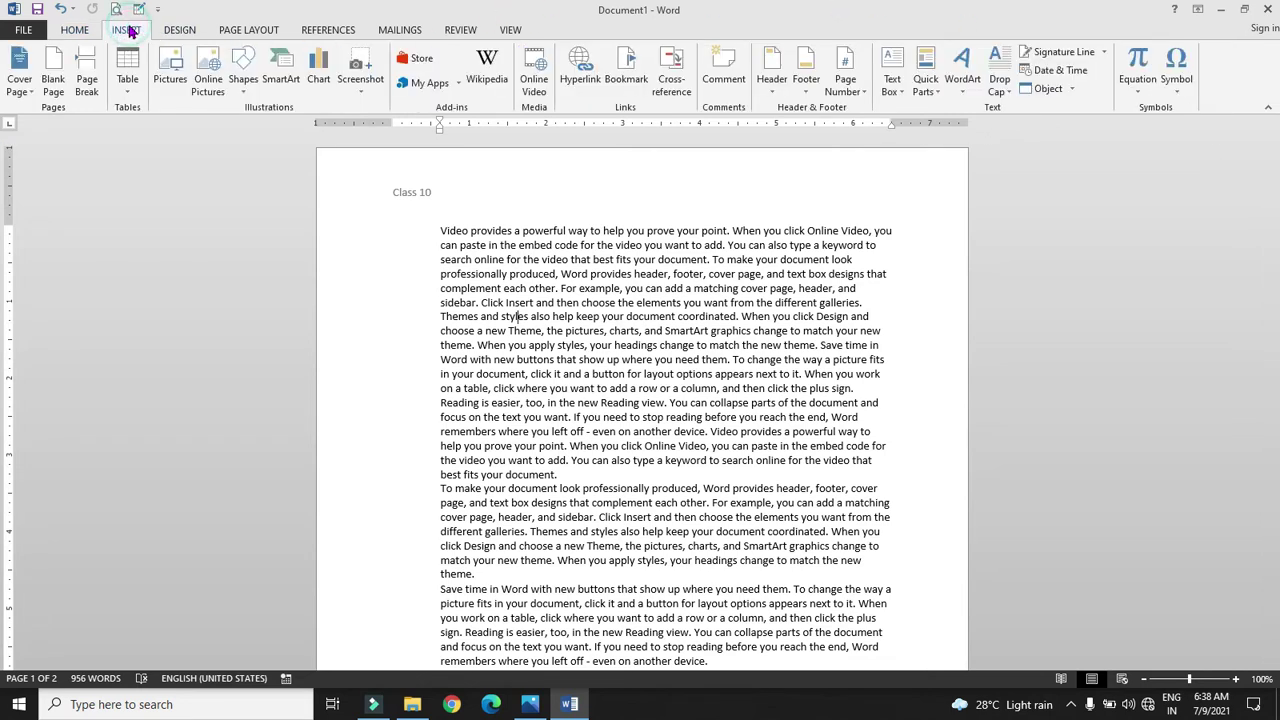
pyautogui.click(773, 92)
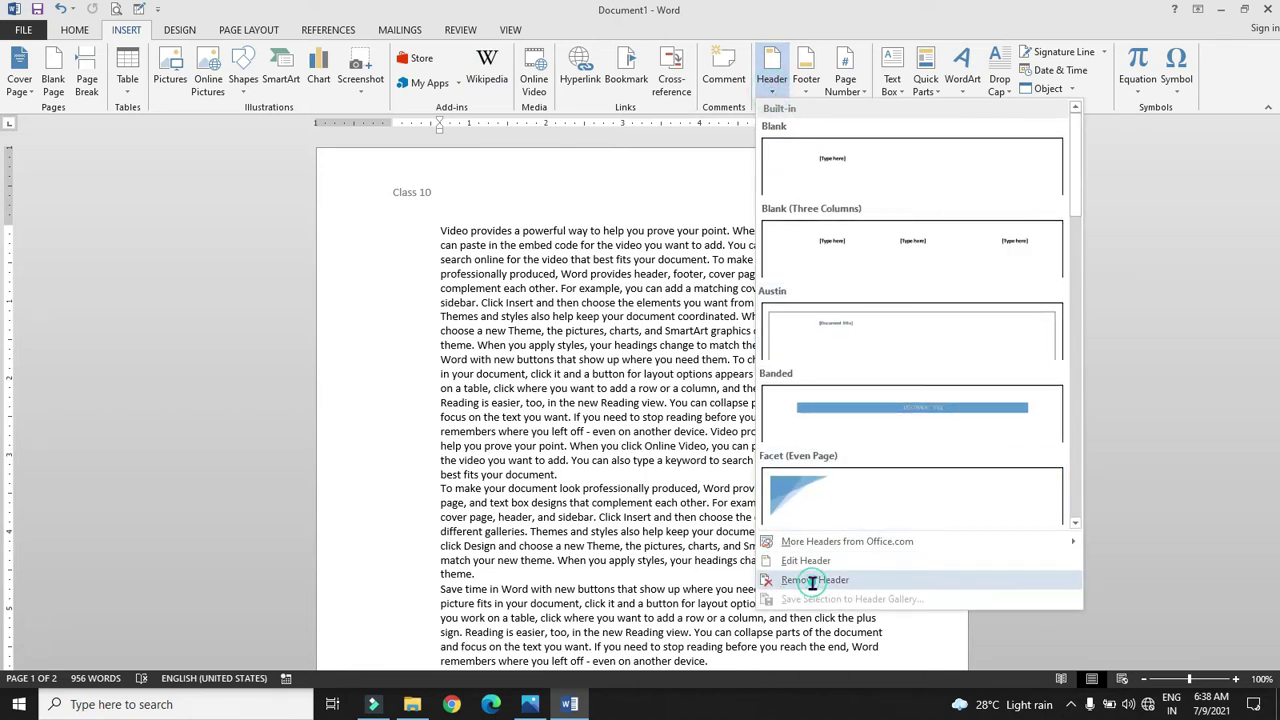
pyautogui.click(813, 585)
pyautogui.moveTo(1272, 240)
pyautogui.mouseDown()
pyautogui.moveTo(0, 449)
pyautogui.moveTo(2, 226)
pyautogui.mouseUp()
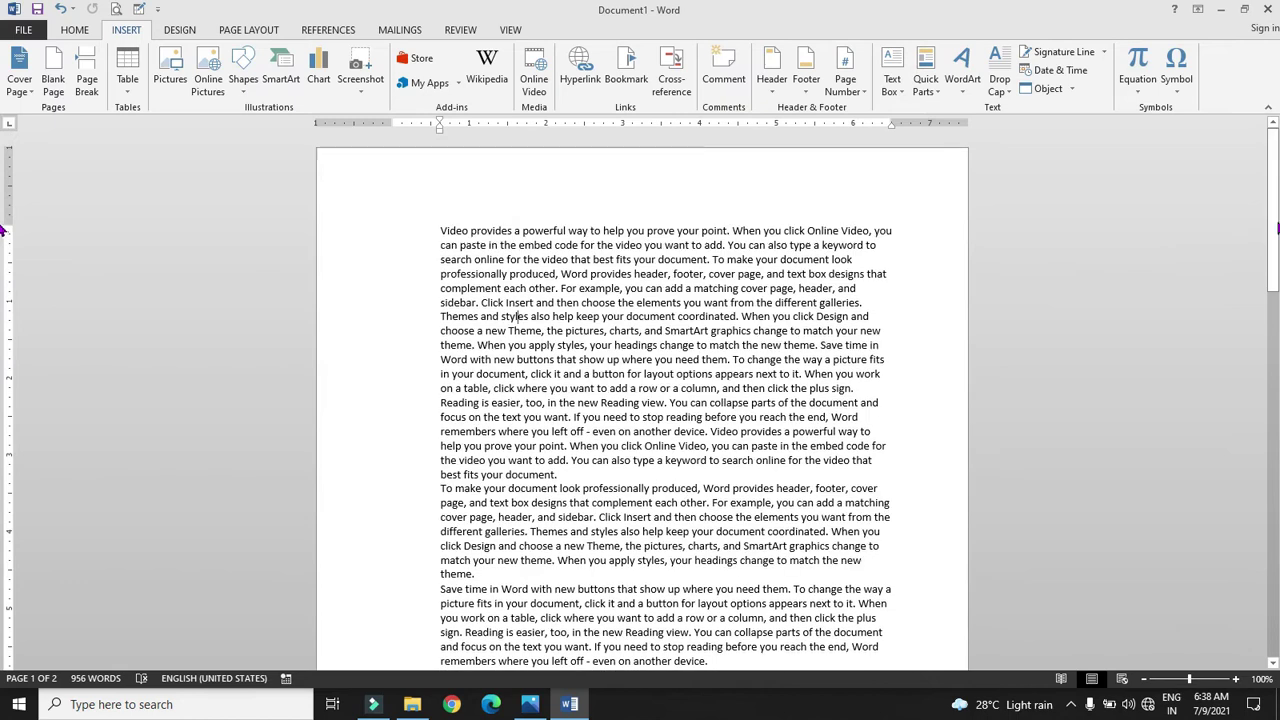
# Remove the 'Created By-' footer and confirm the pages now have no header or footer text.
pyautogui.click(806, 100)
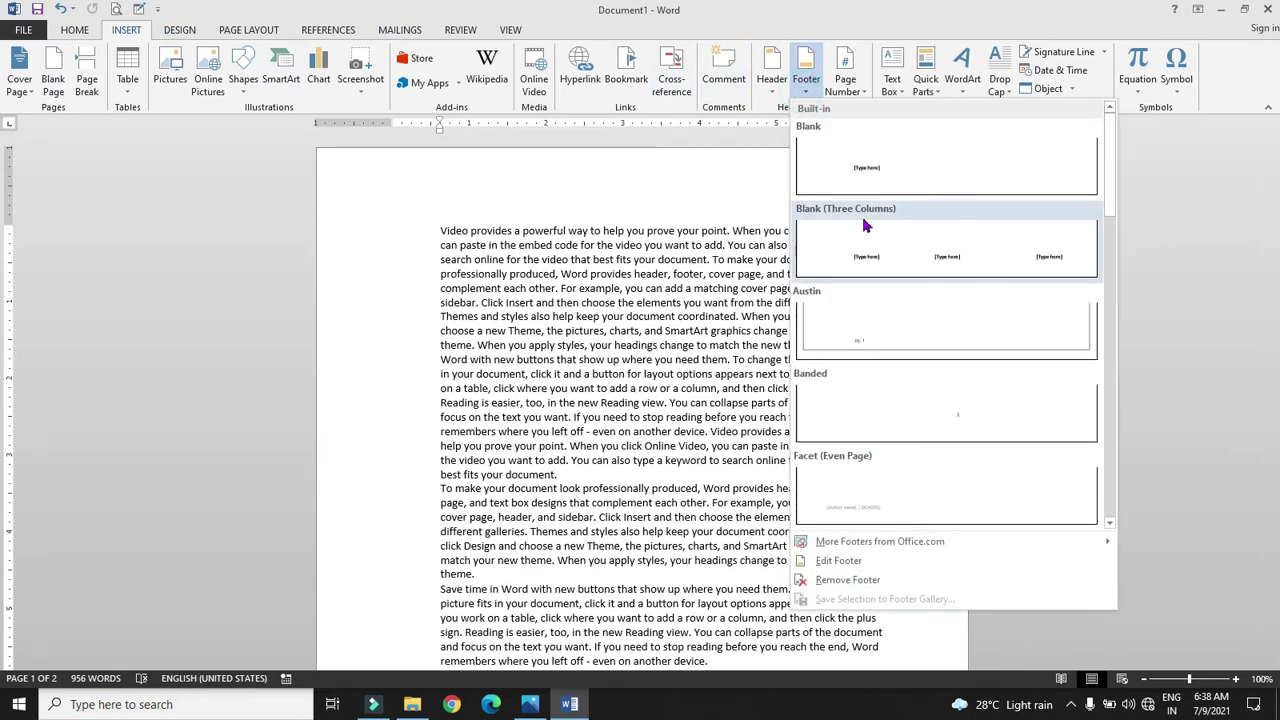
pyautogui.click(839, 582)
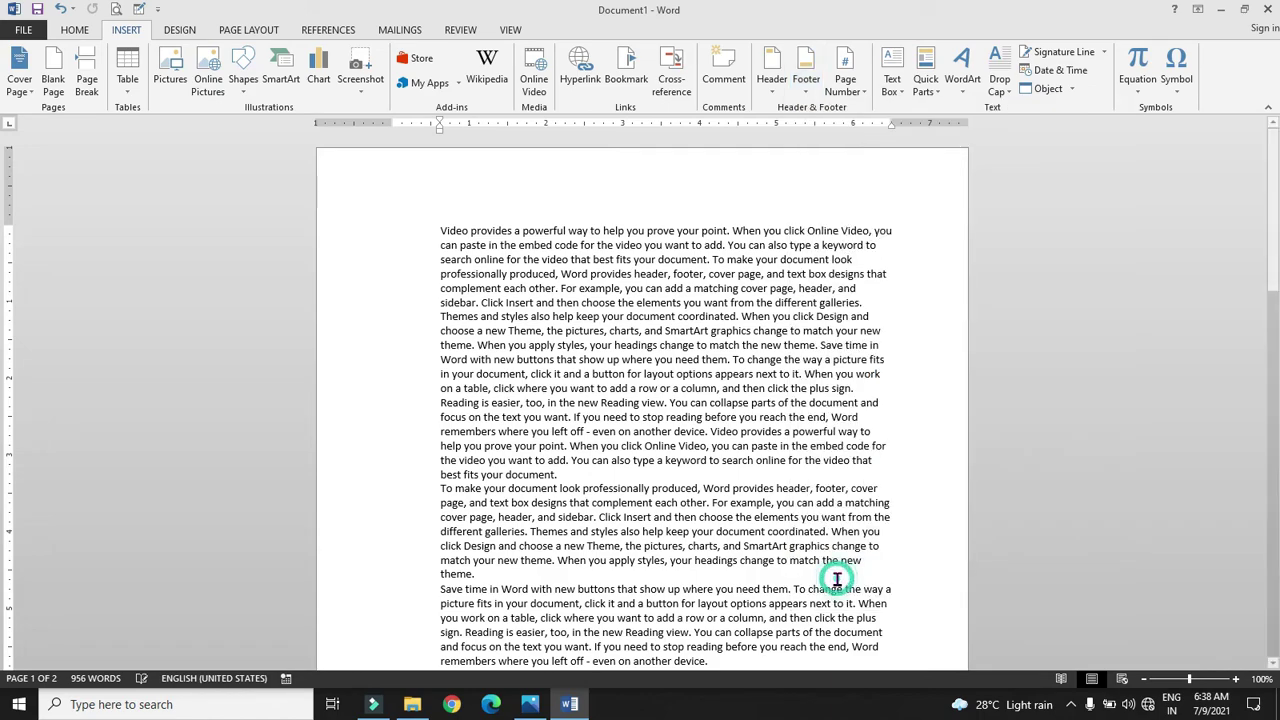
pyautogui.moveTo(1275, 240)
pyautogui.mouseDown()
pyautogui.moveTo(1275, 466)
pyautogui.moveTo(1273, 229)
pyautogui.mouseUp()
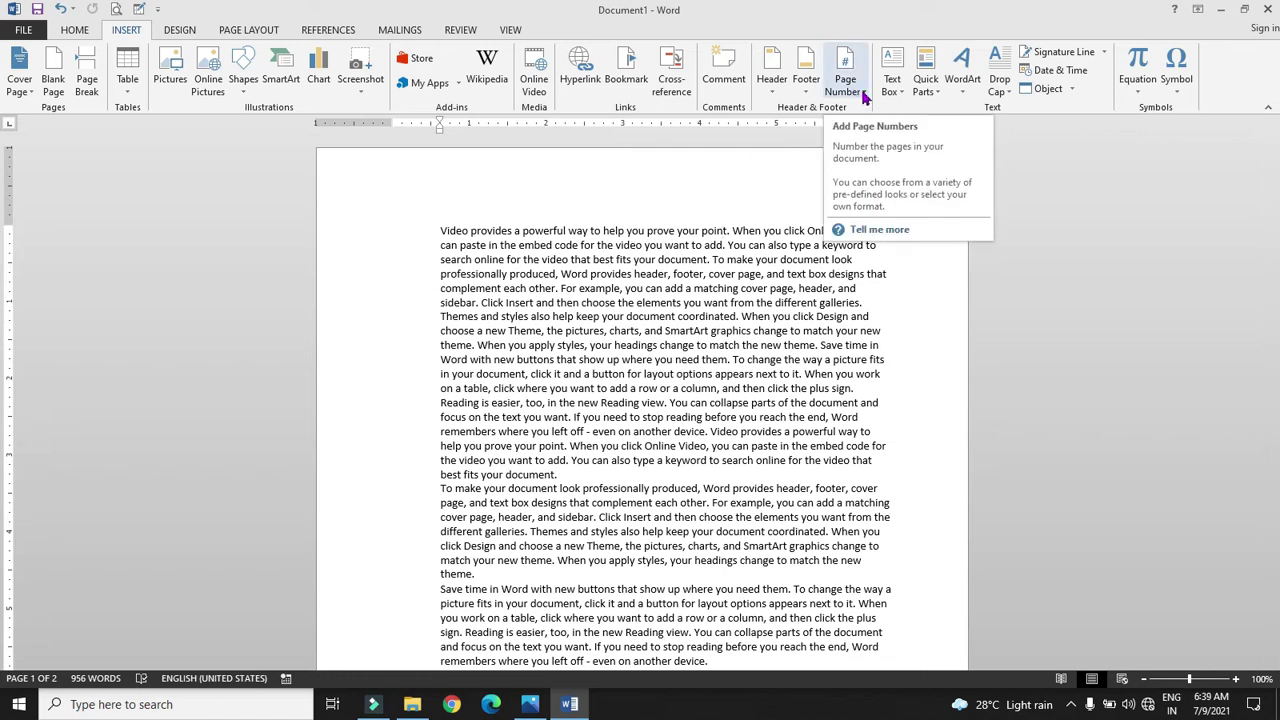
# Browse the Bottom of Page number designs, then switch to the textbook page in Photos.
pyautogui.click(856, 95)
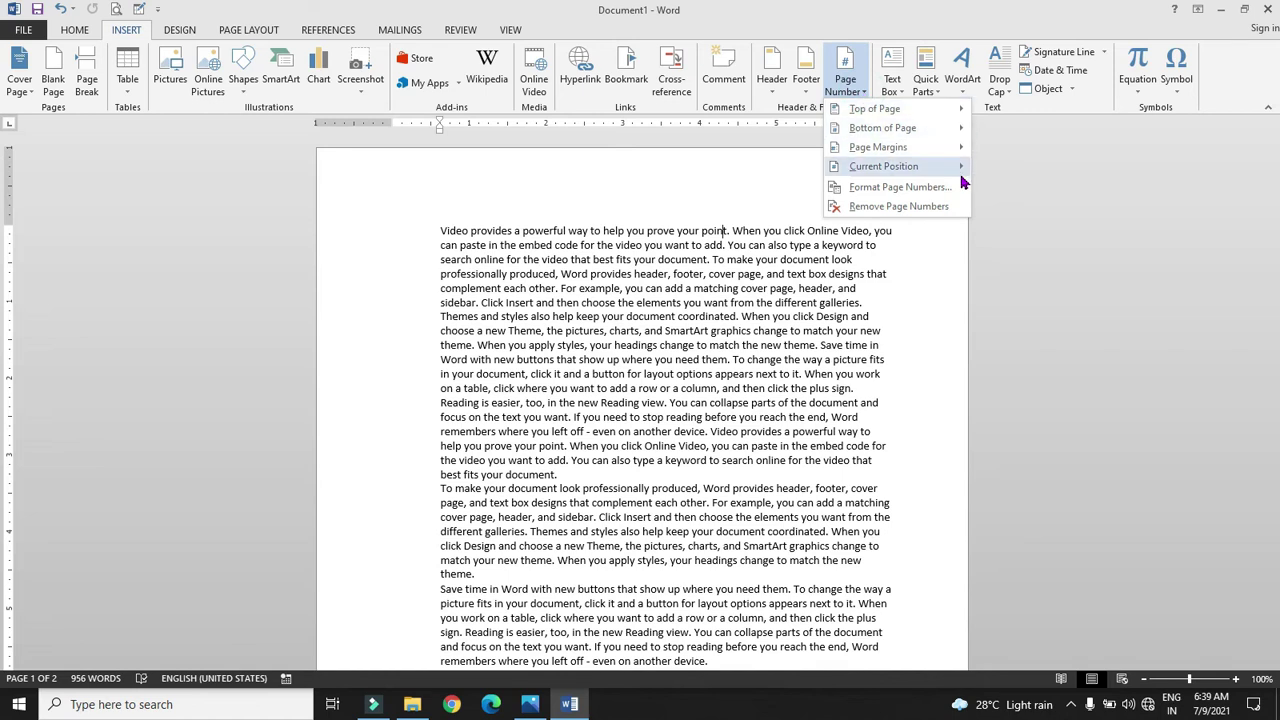
pyautogui.moveTo(940, 128)
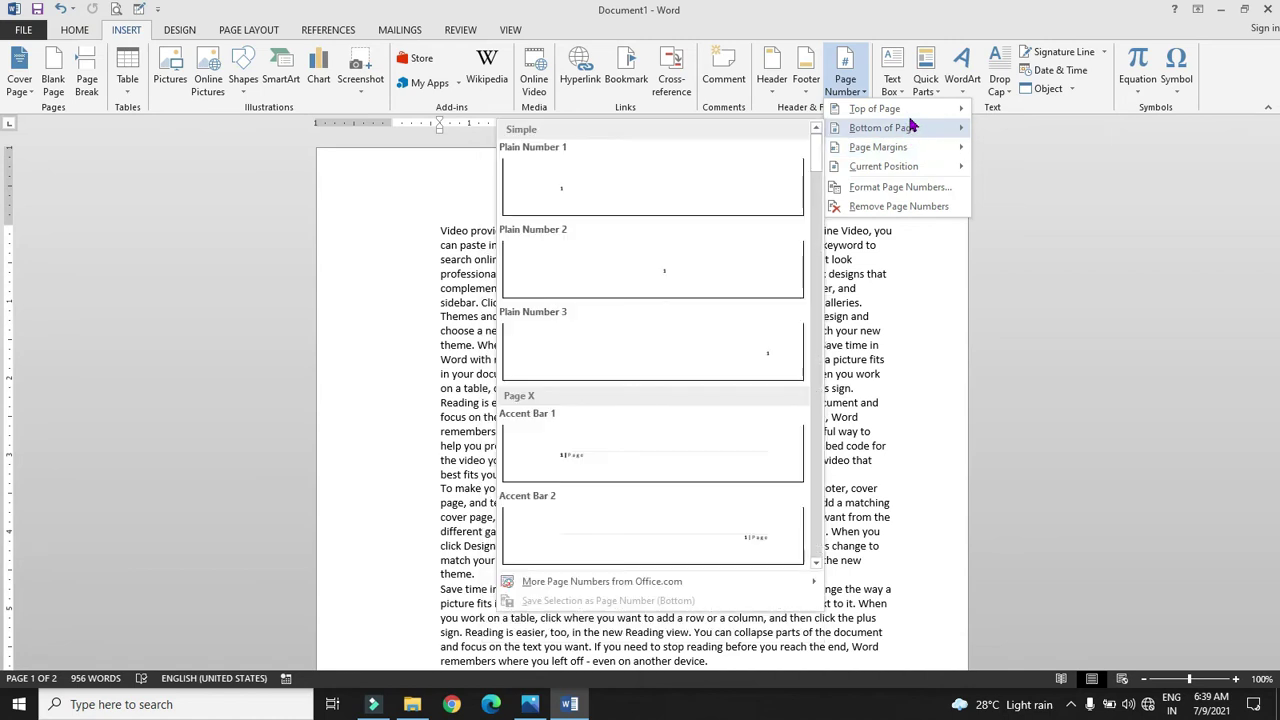
pyautogui.hotkey('alt', 'Tab')
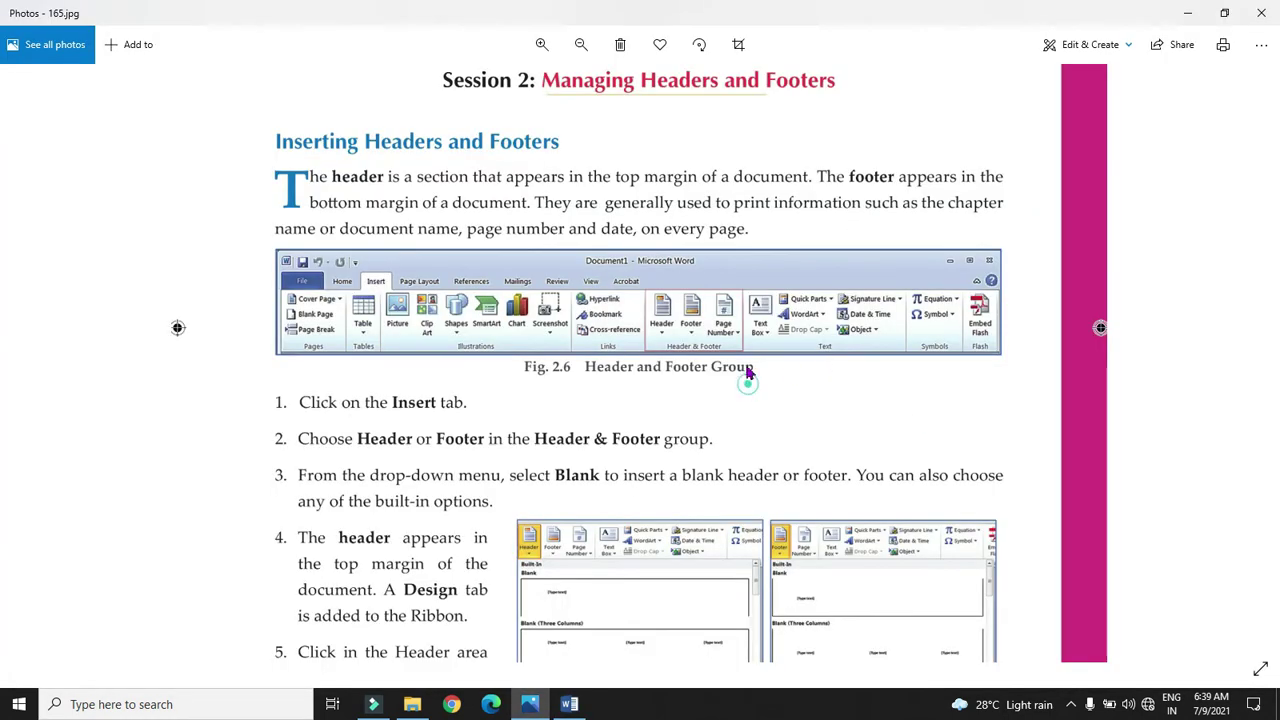
# Scroll down the 165.jpg textbook page in Photos to read the header and footer steps.
pyautogui.scroll(-3, 745, 375)
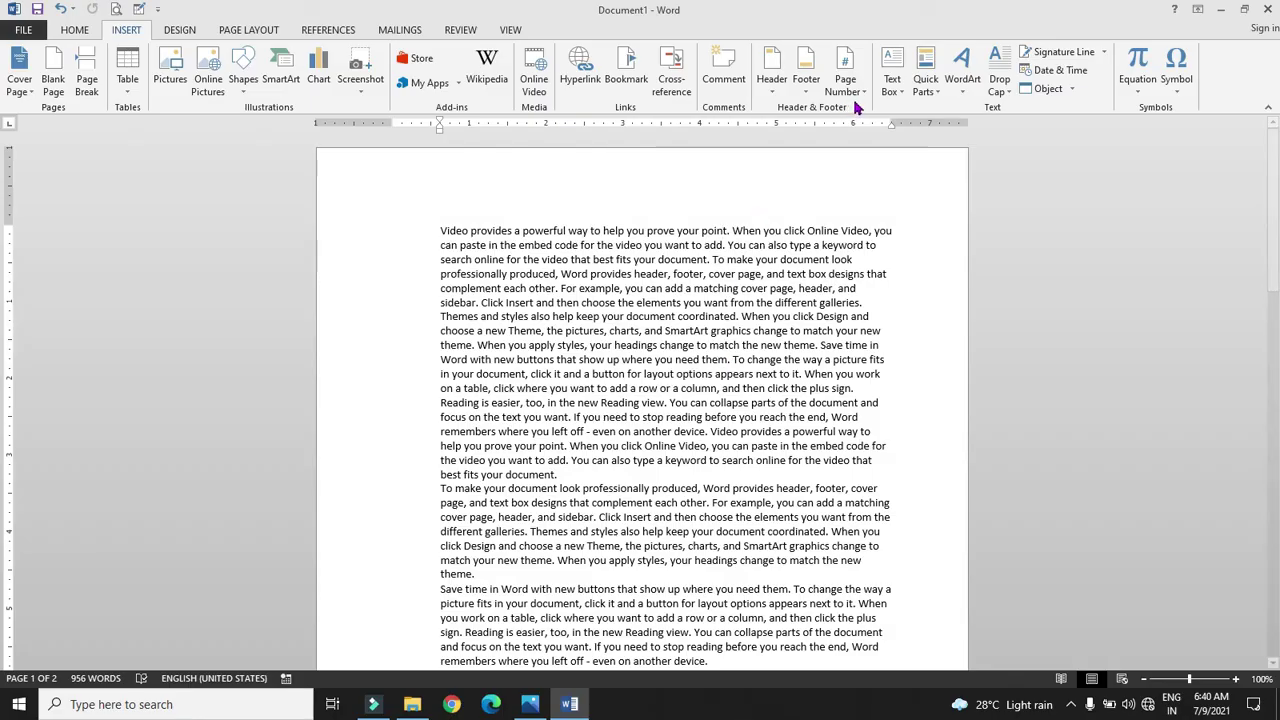
# Add an Accent Bar 1 page number to the top of each page and close the header.
pyautogui.click(858, 95)
pyautogui.moveTo(905, 112)
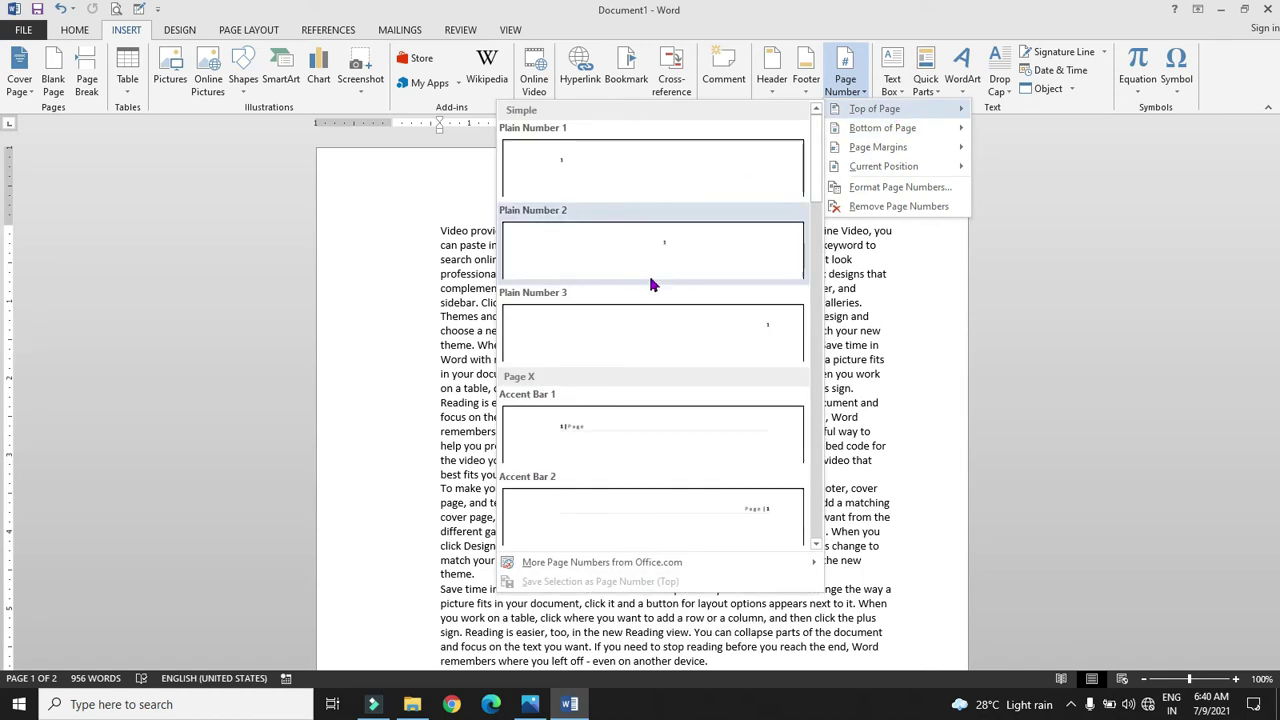
pyautogui.click(616, 444)
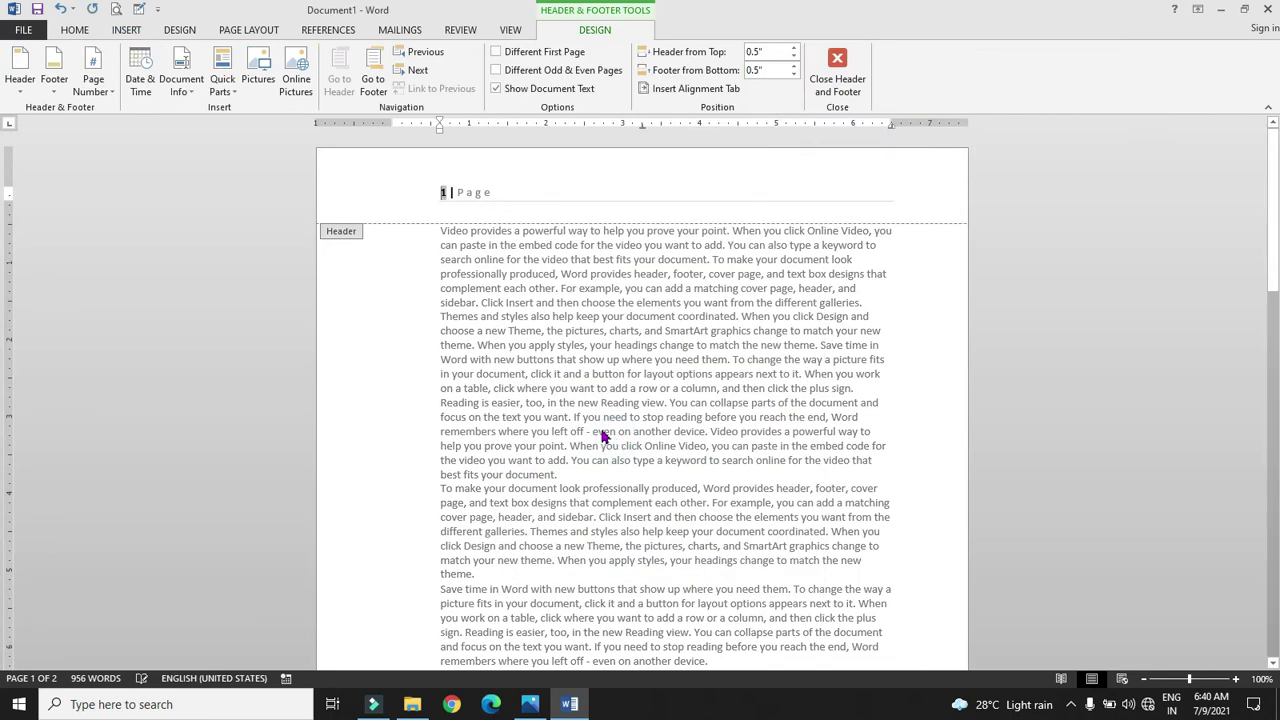
pyautogui.doubleClick(614, 443)
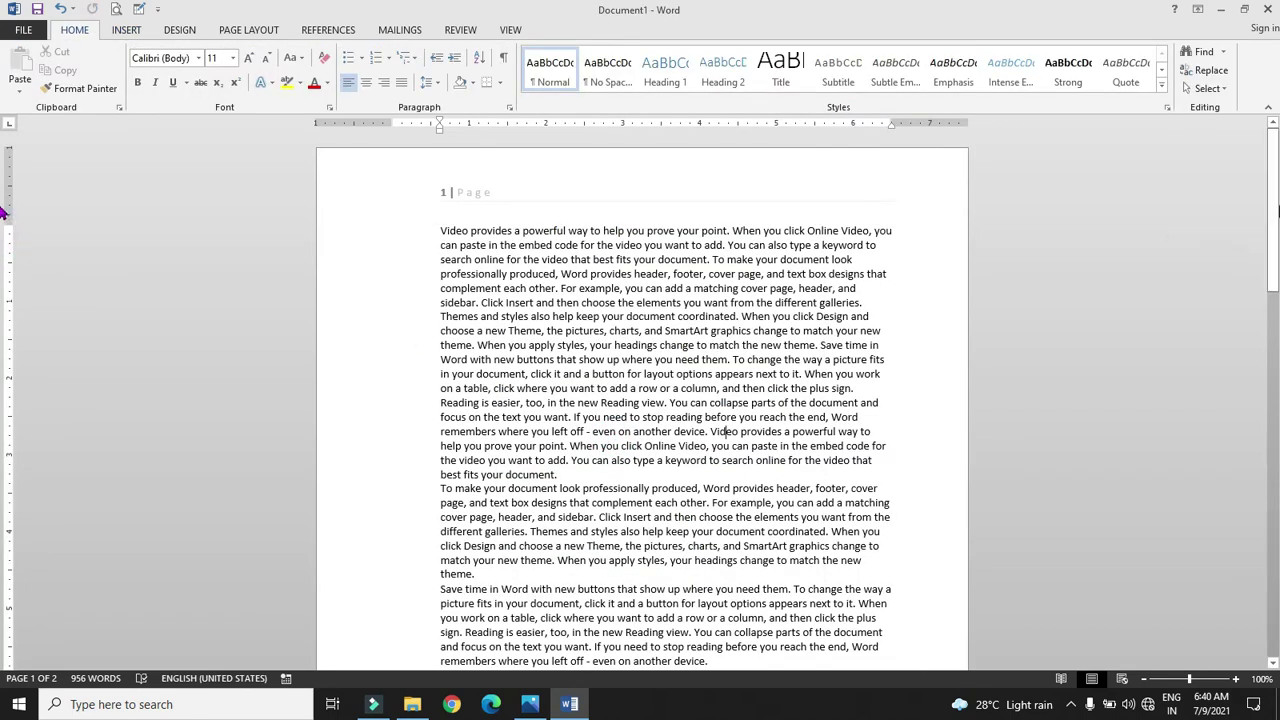
# Scroll down to confirm page 2's header reads '2 | Page'.
pyautogui.scroll(-3, 1257, 172)
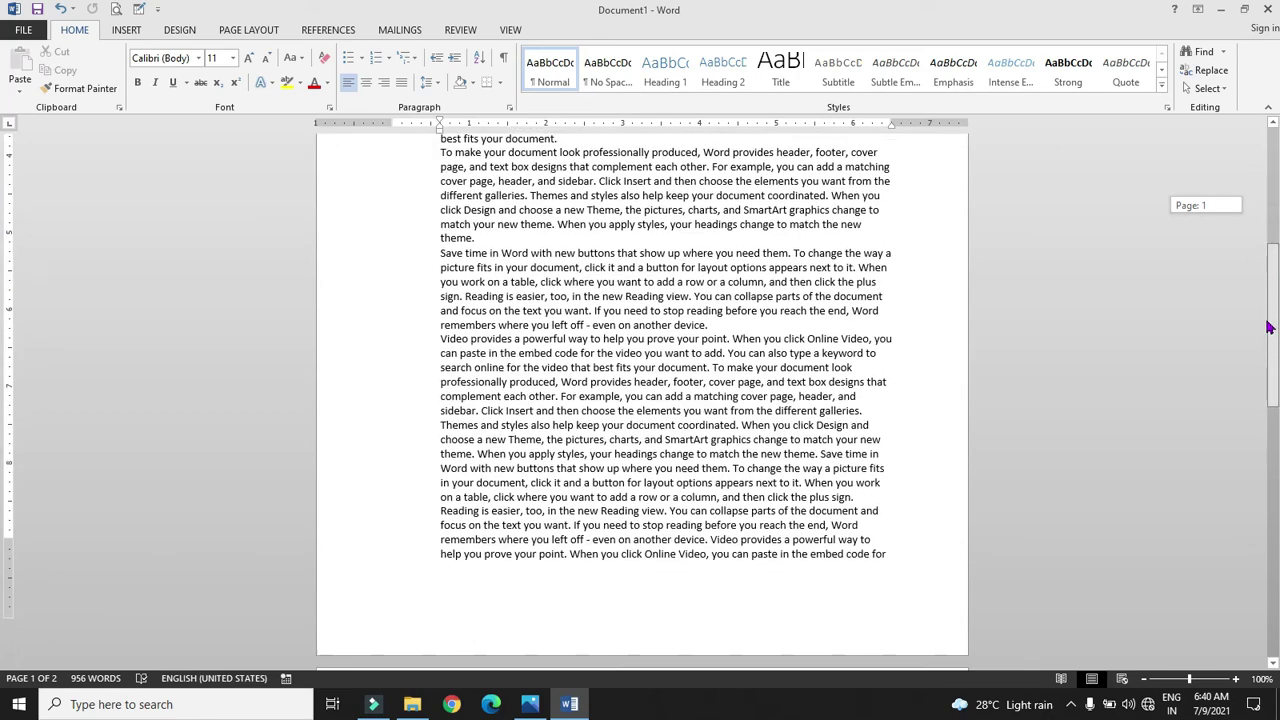
pyautogui.moveTo(1257, 172); pyautogui.dragTo(0, 450)
pyautogui.click(830, 385)
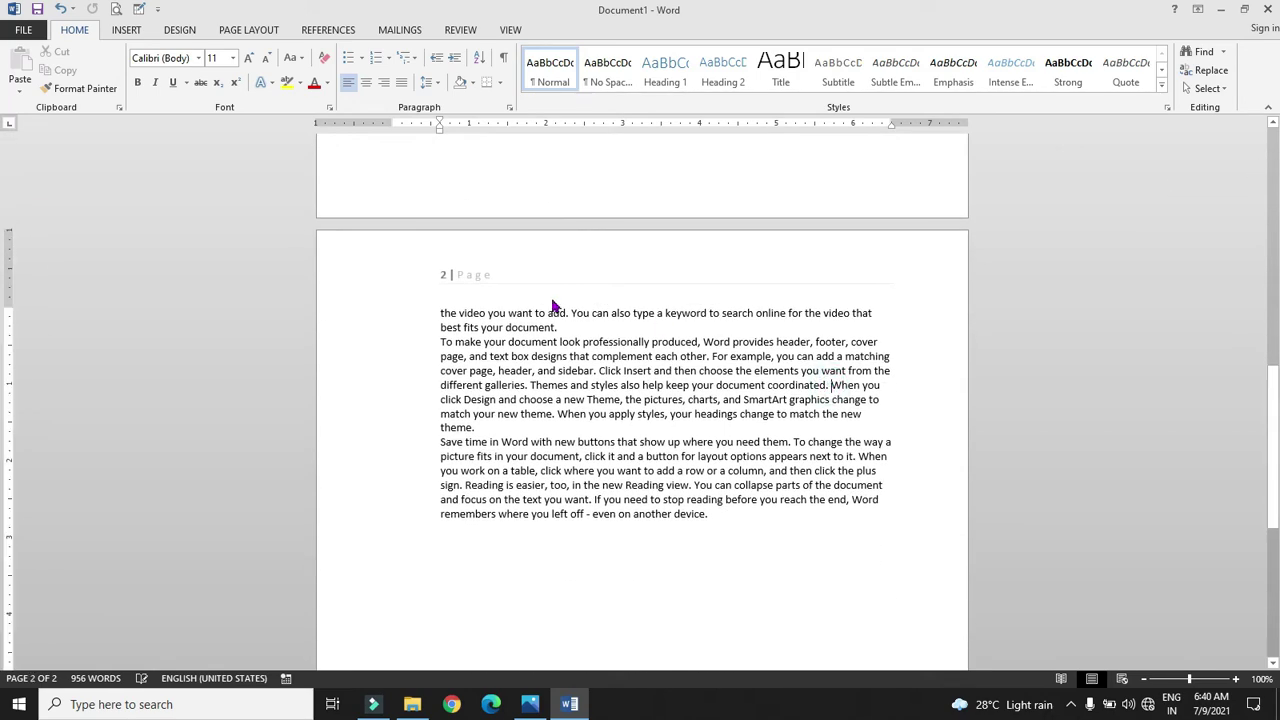
pyautogui.moveTo(1274, 460); pyautogui.dragTo(1270, 228)
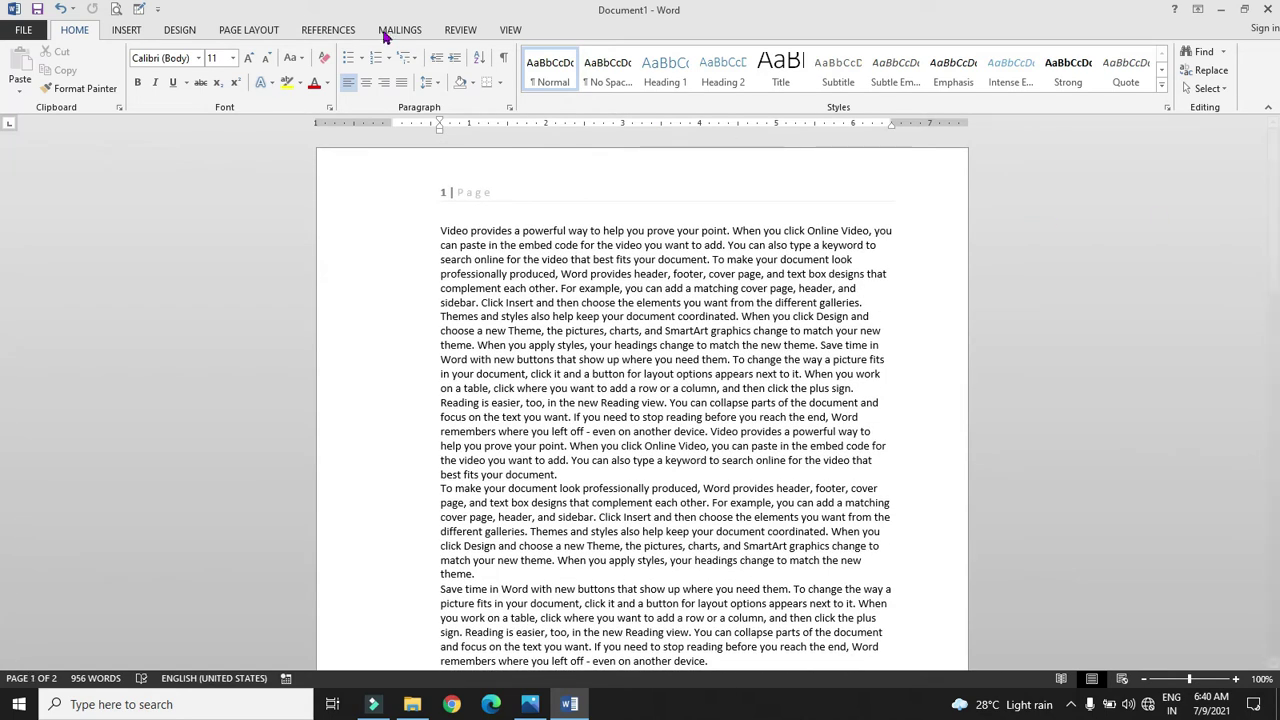
pyautogui.click(127, 31)
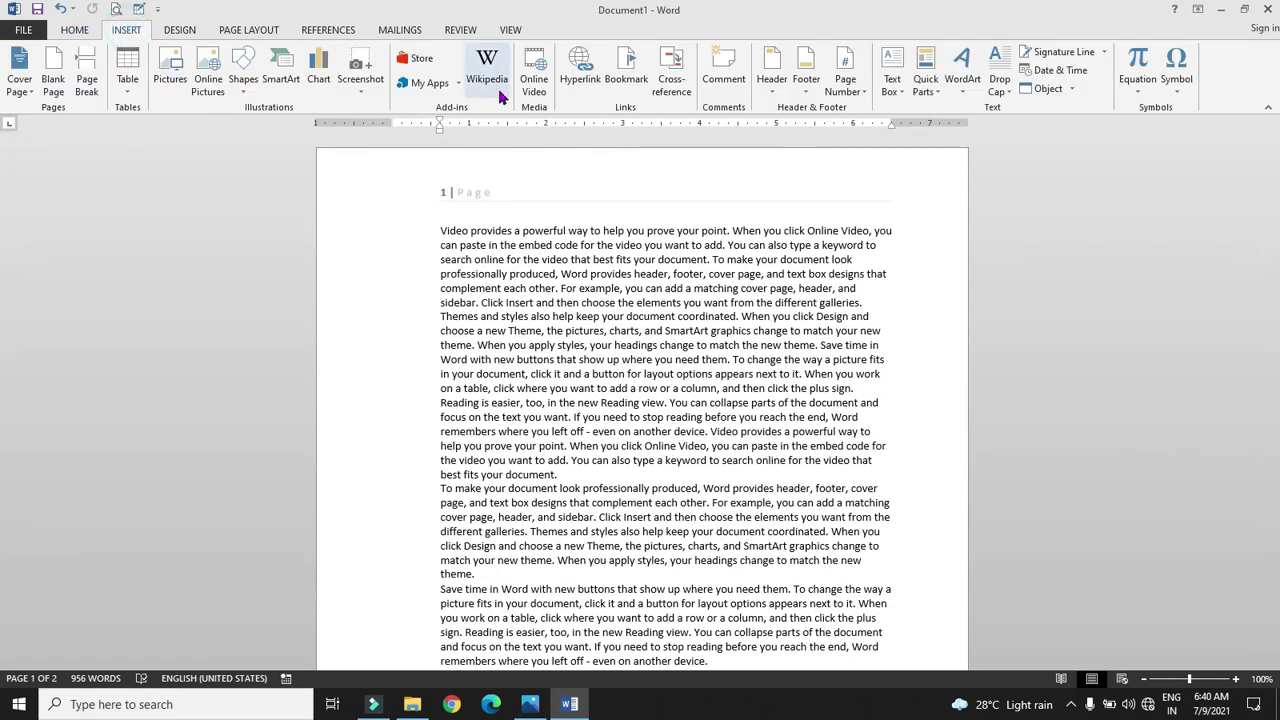
# Put an Accent Bar, Left page number in the left page margin.
pyautogui.click(846, 91)
pyautogui.moveTo(888, 153)
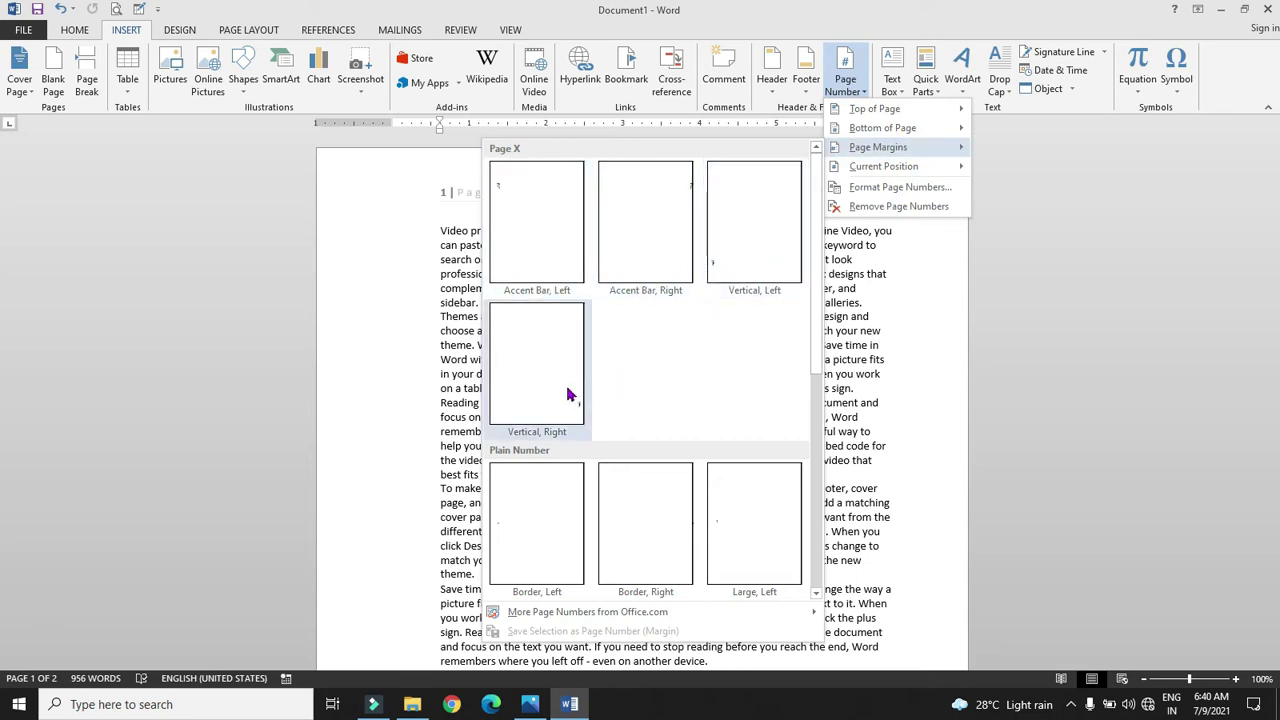
pyautogui.click(558, 263)
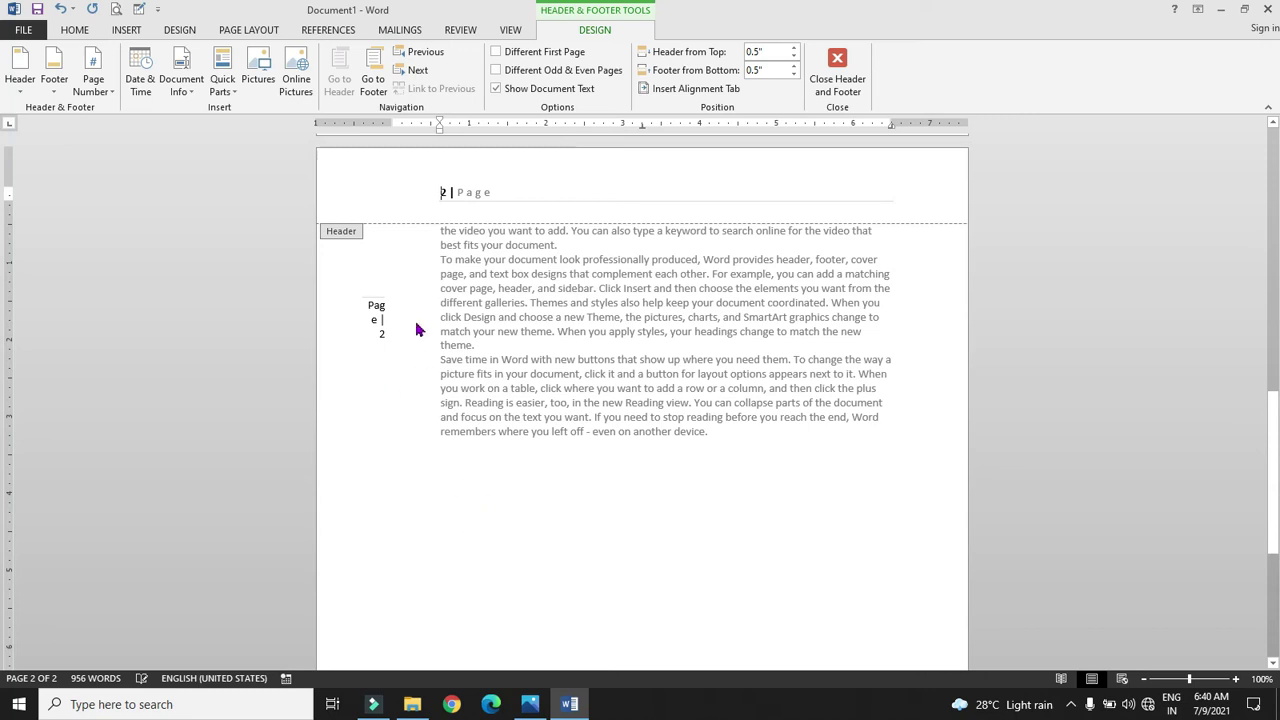
# Close the header and return to the body, dismissing the page number options unused.
pyautogui.doubleClick(646, 252)
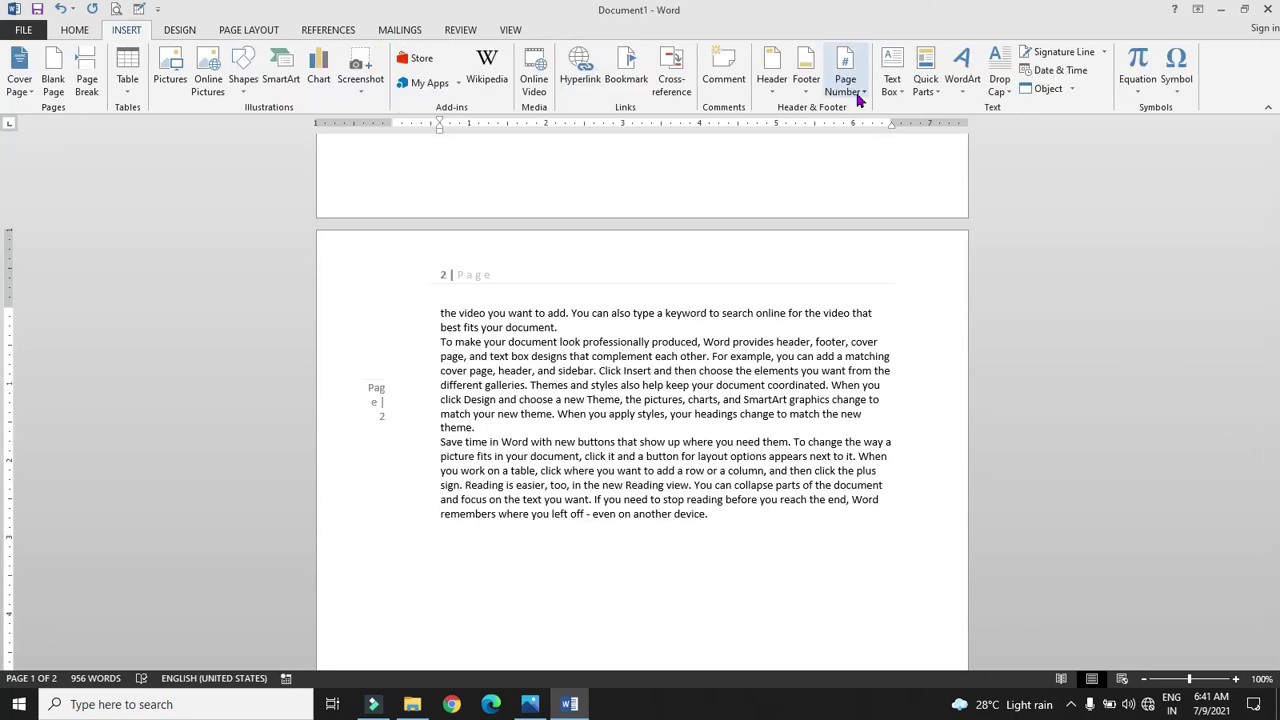
pyautogui.click(858, 100)
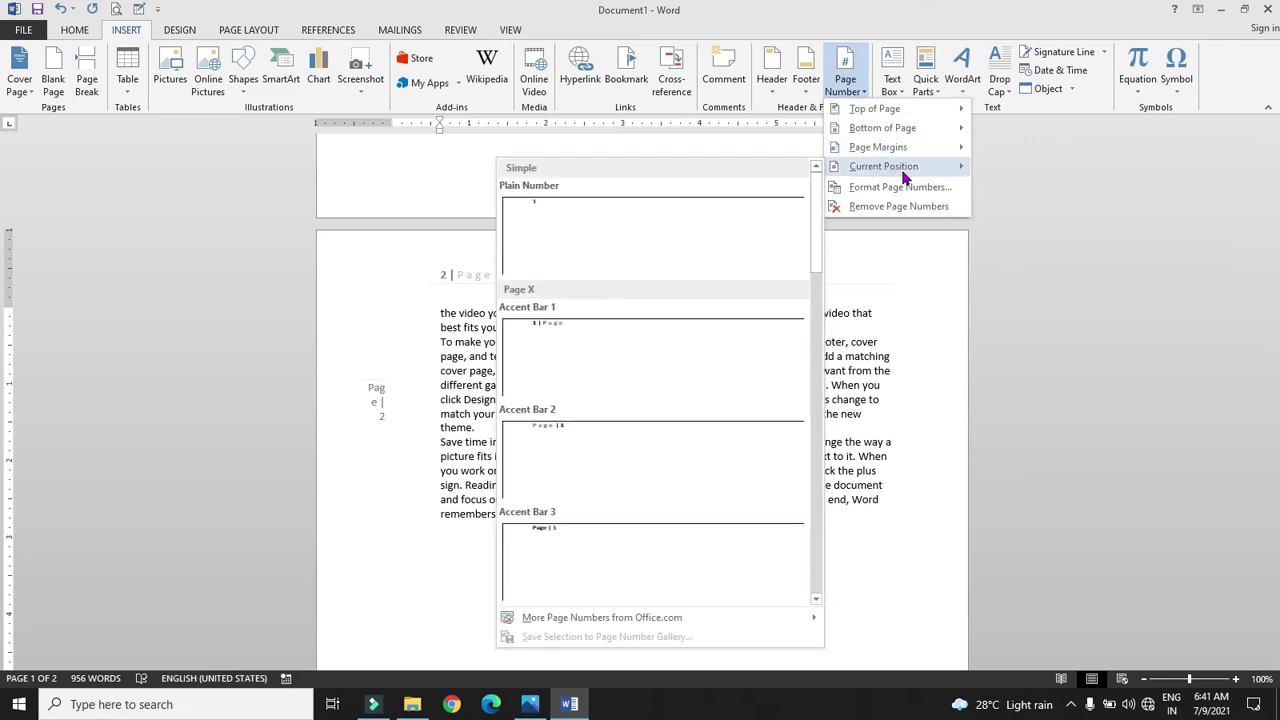
pyautogui.click(886, 540)
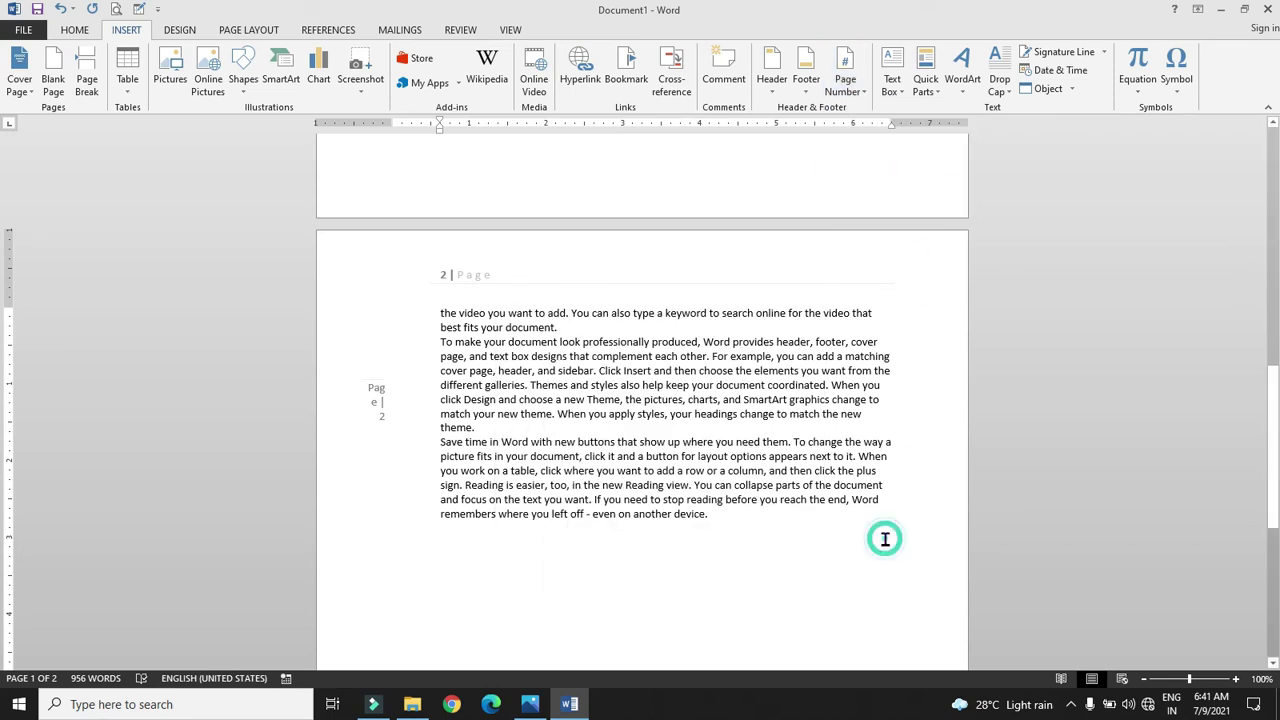
# Insert an Accent Bar 1 page number on a new line after page 2's last paragraph.
pyautogui.click(745, 515)
pyautogui.press('Return')
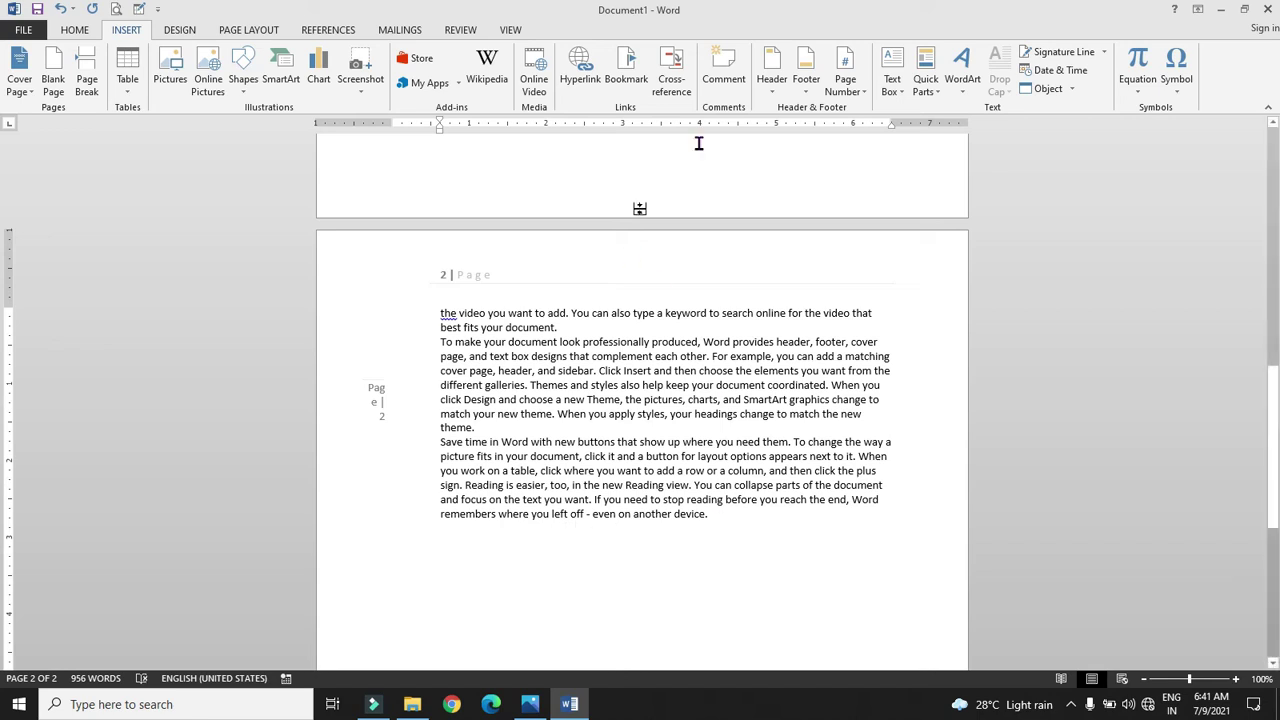
pyautogui.click(845, 88)
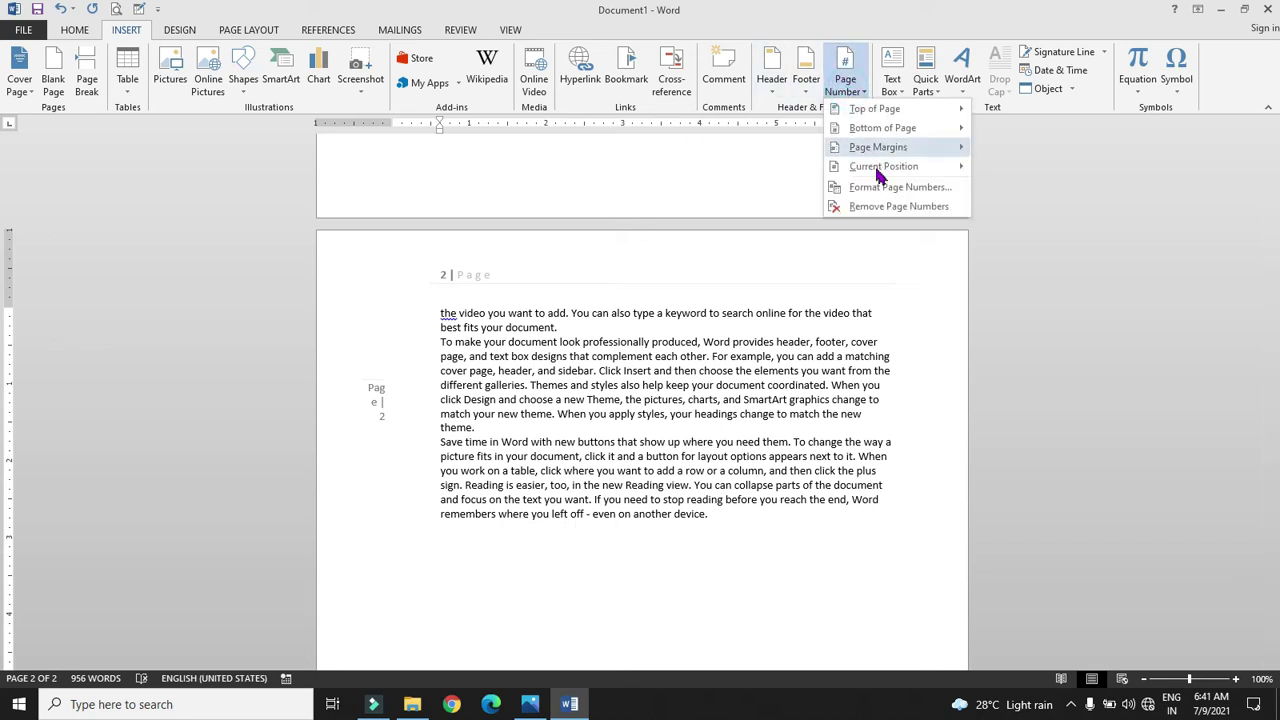
pyautogui.moveTo(893, 168)
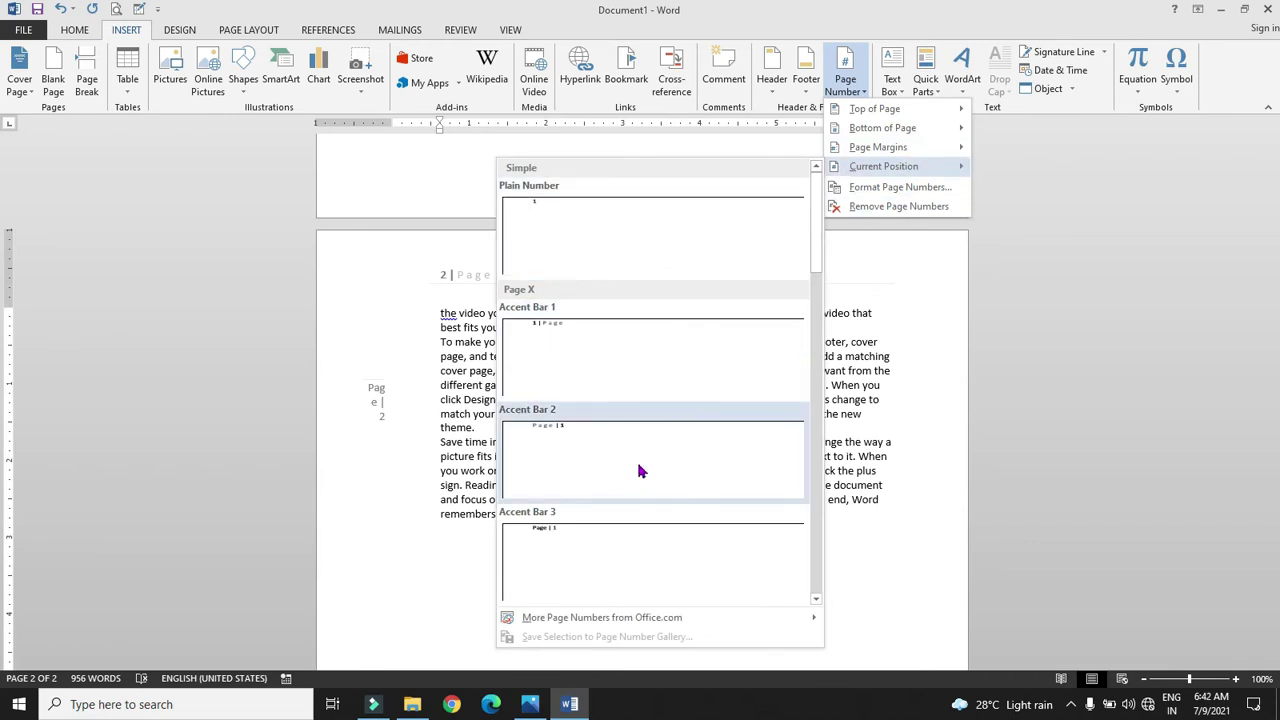
pyautogui.click(637, 352)
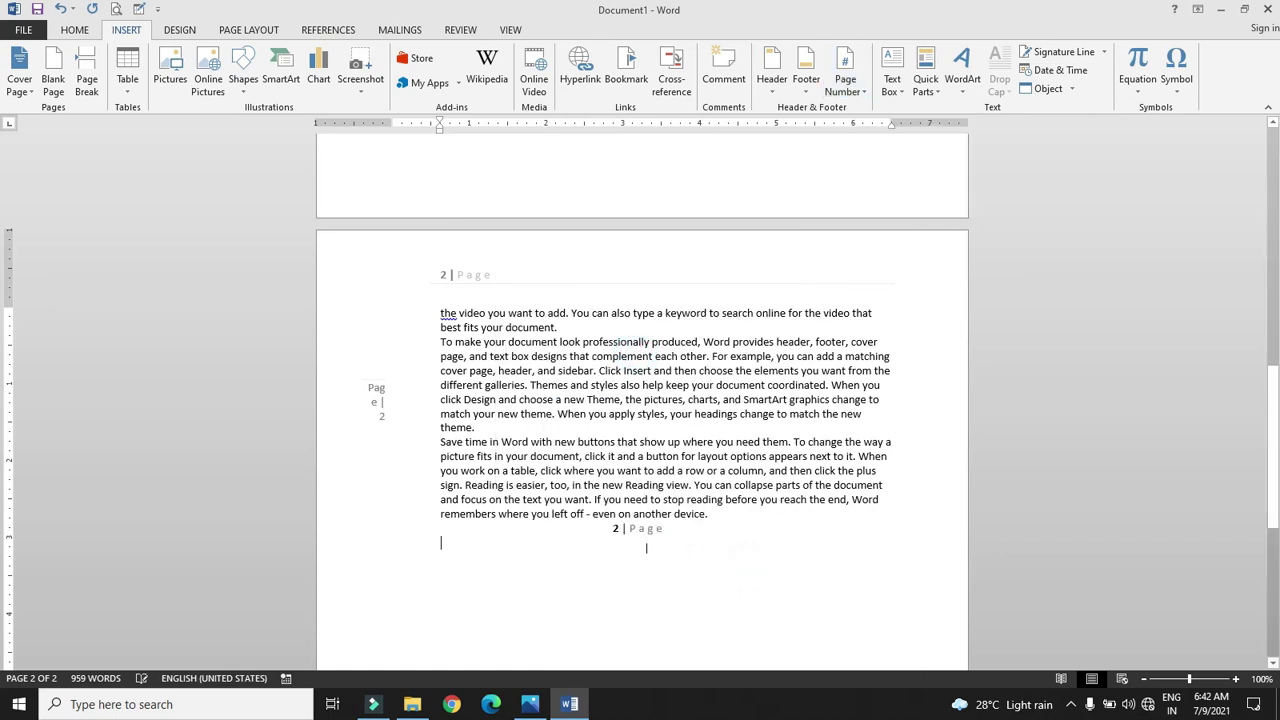
pyautogui.press('Return')
pyautogui.moveTo(1272, 484); pyautogui.dragTo(1272, 474)
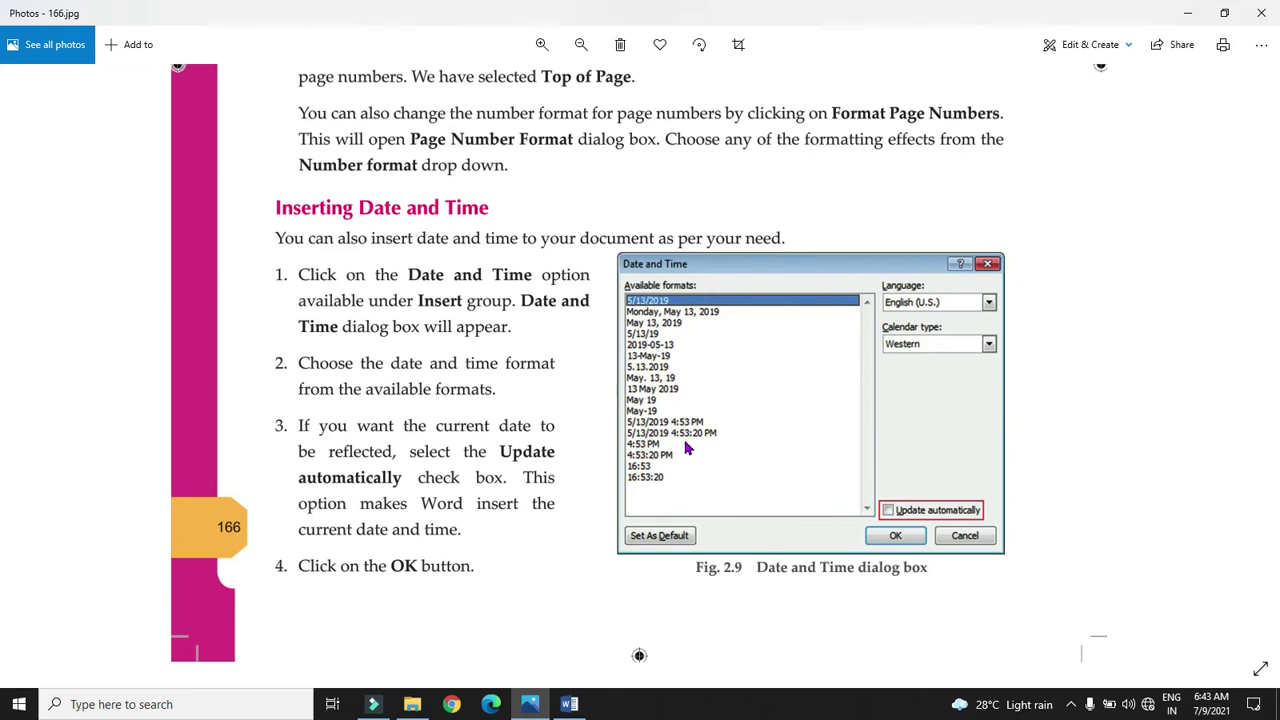
pyautogui.hotkey('alt', 'Tab')
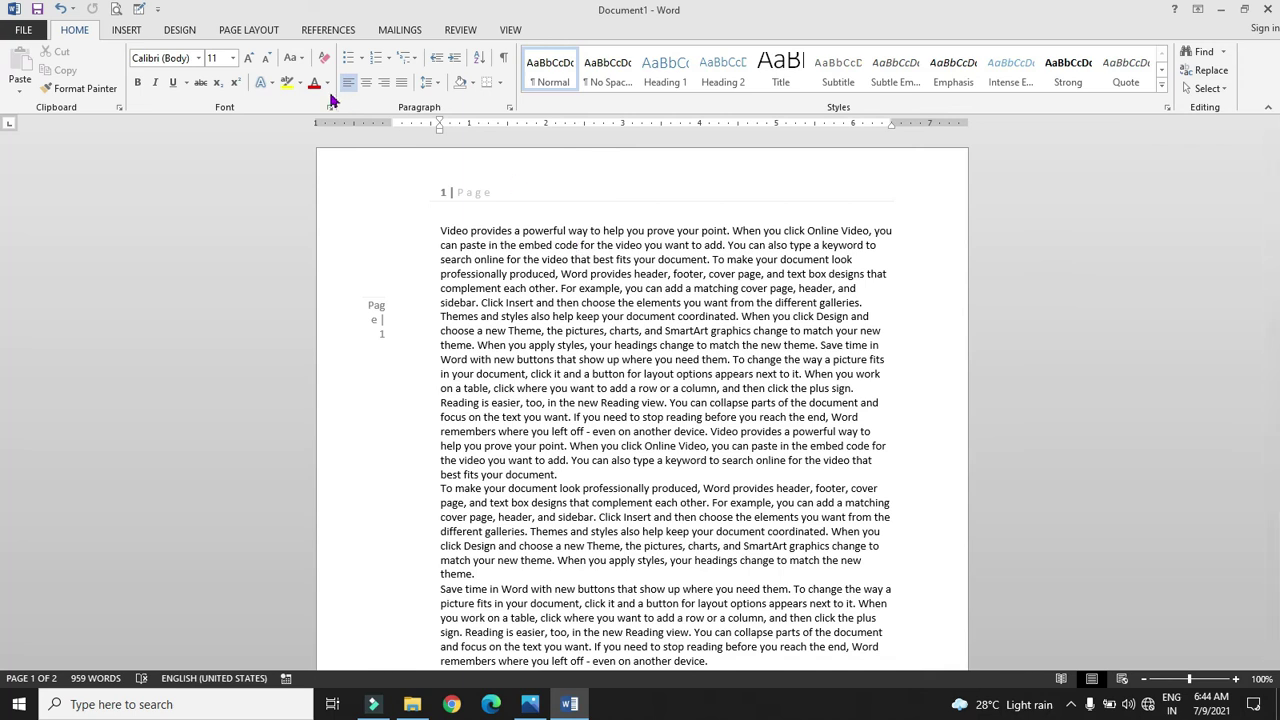
pyautogui.click(137, 30)
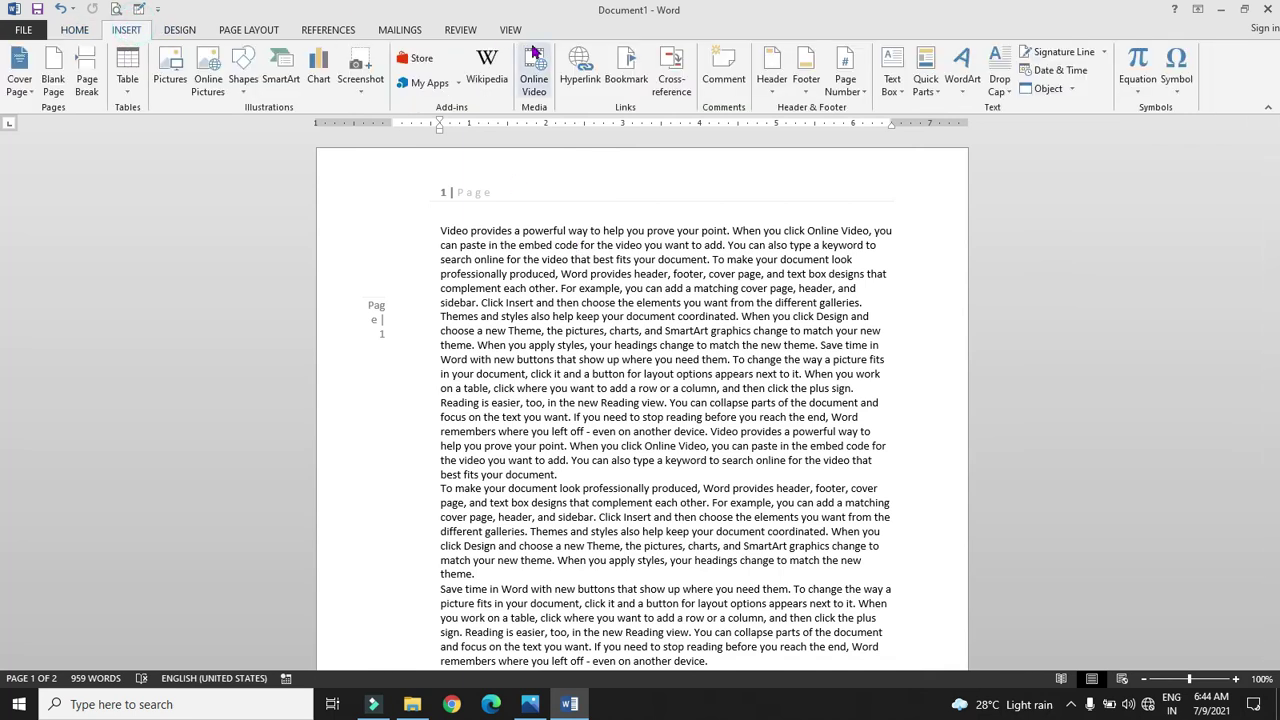
pyautogui.click(1060, 70)
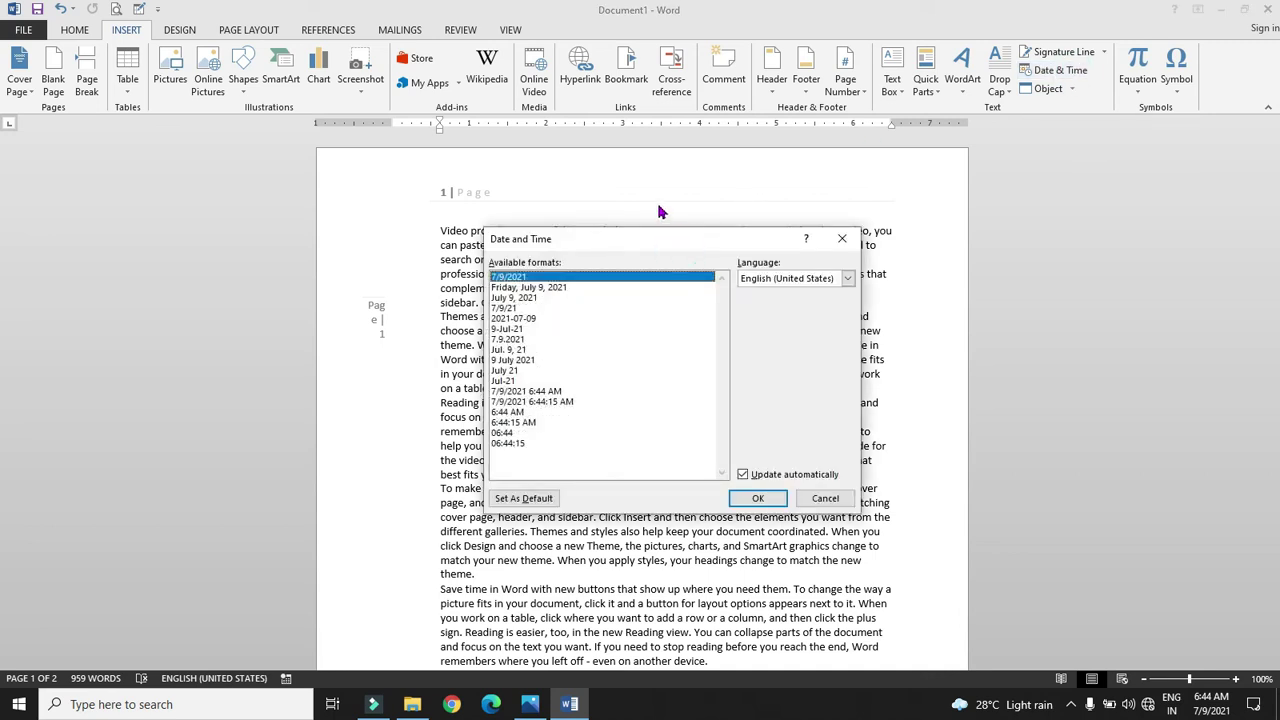
pyautogui.moveTo(659, 238); pyautogui.dragTo(657, 222)
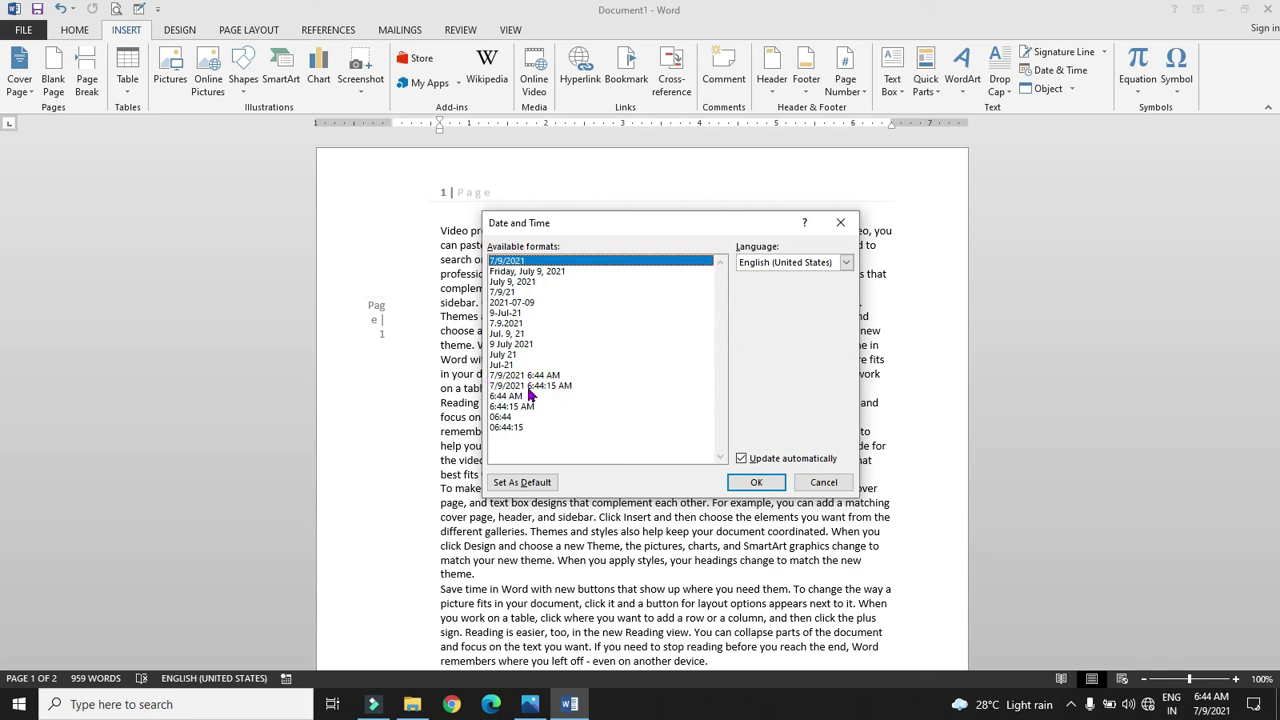
pyautogui.click(528, 386)
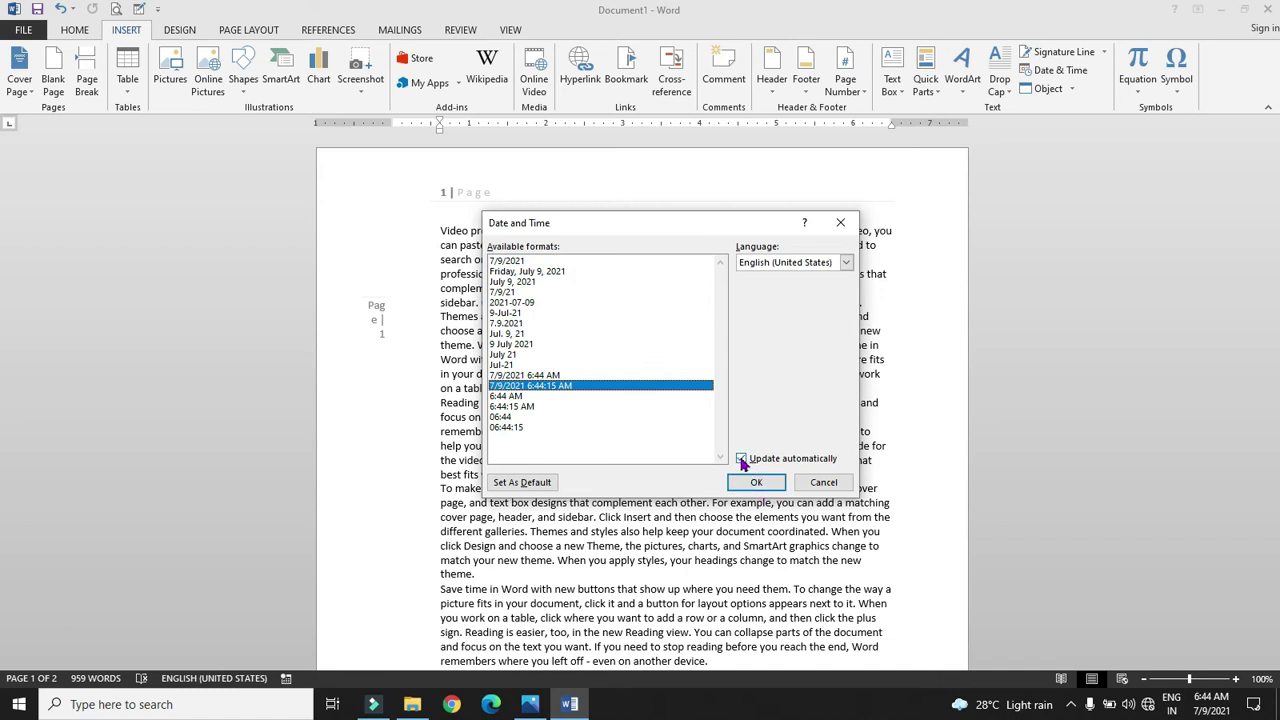
pyautogui.click(743, 460)
pyautogui.click(742, 460)
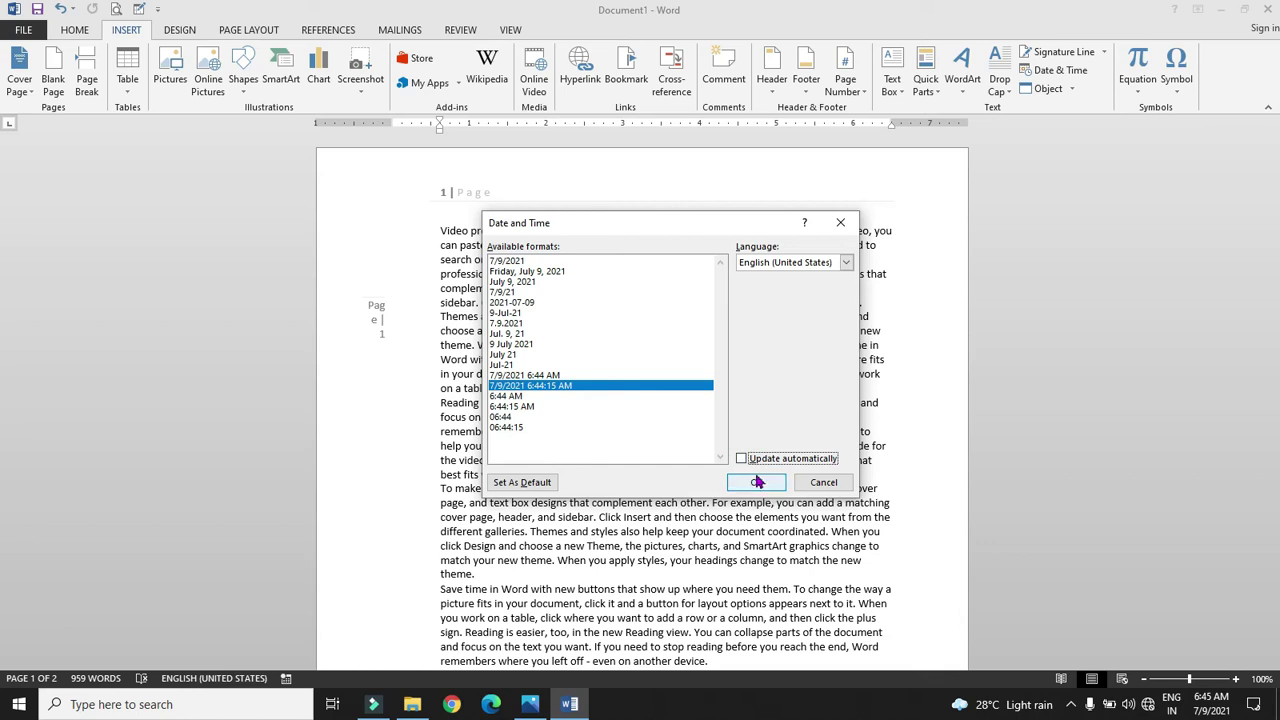
pyautogui.click(742, 459)
pyautogui.click(841, 223)
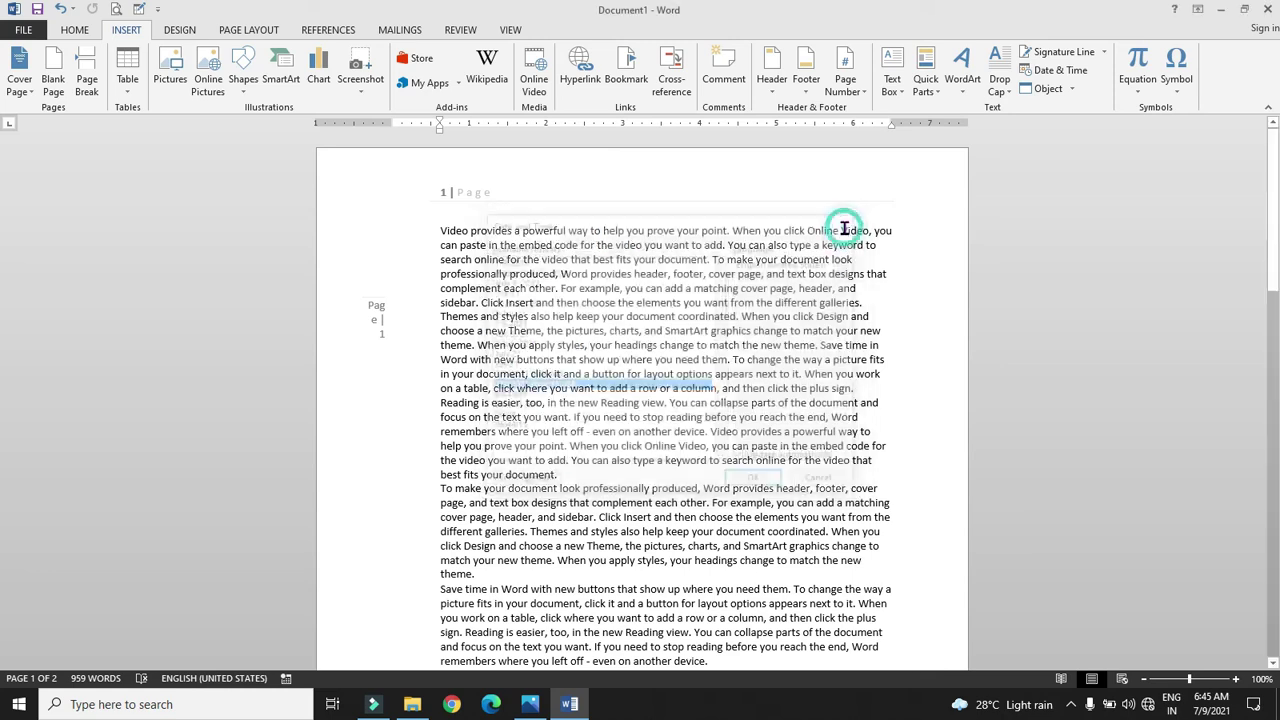
# Place the insertion point on page 2 just below the inserted page number.
pyautogui.click(679, 191)
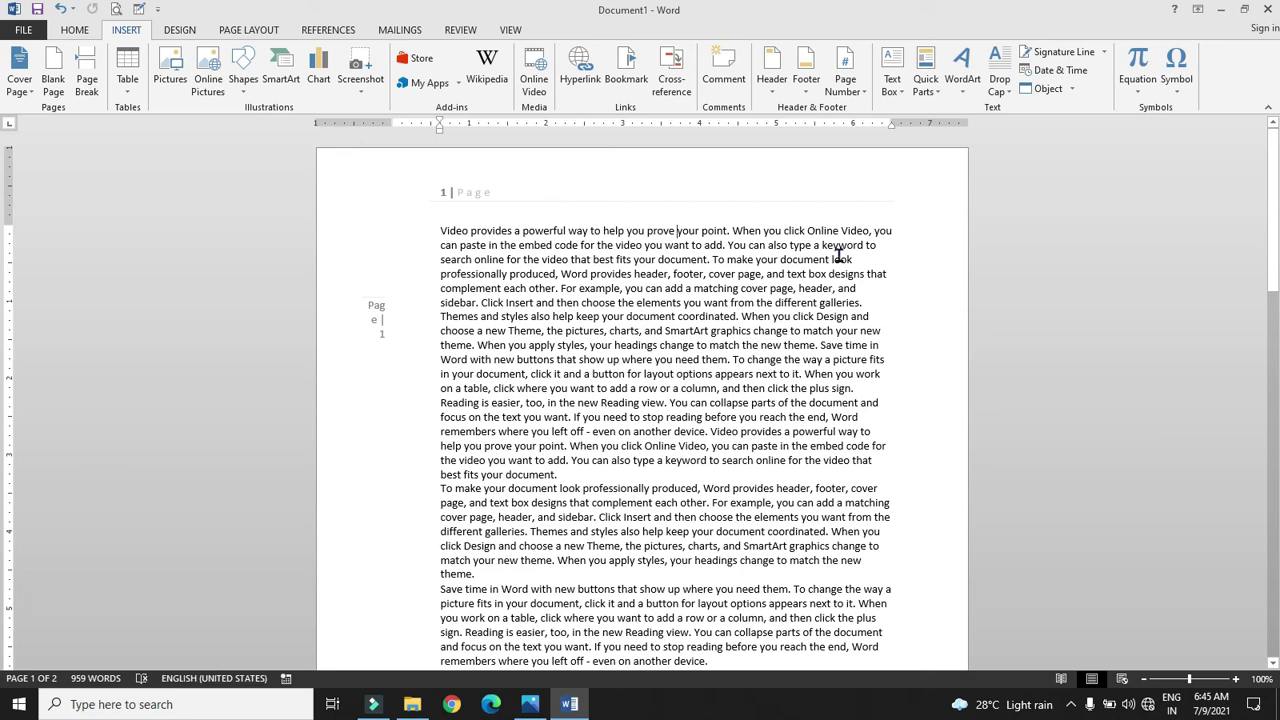
pyautogui.scroll(-2, 2, 200)
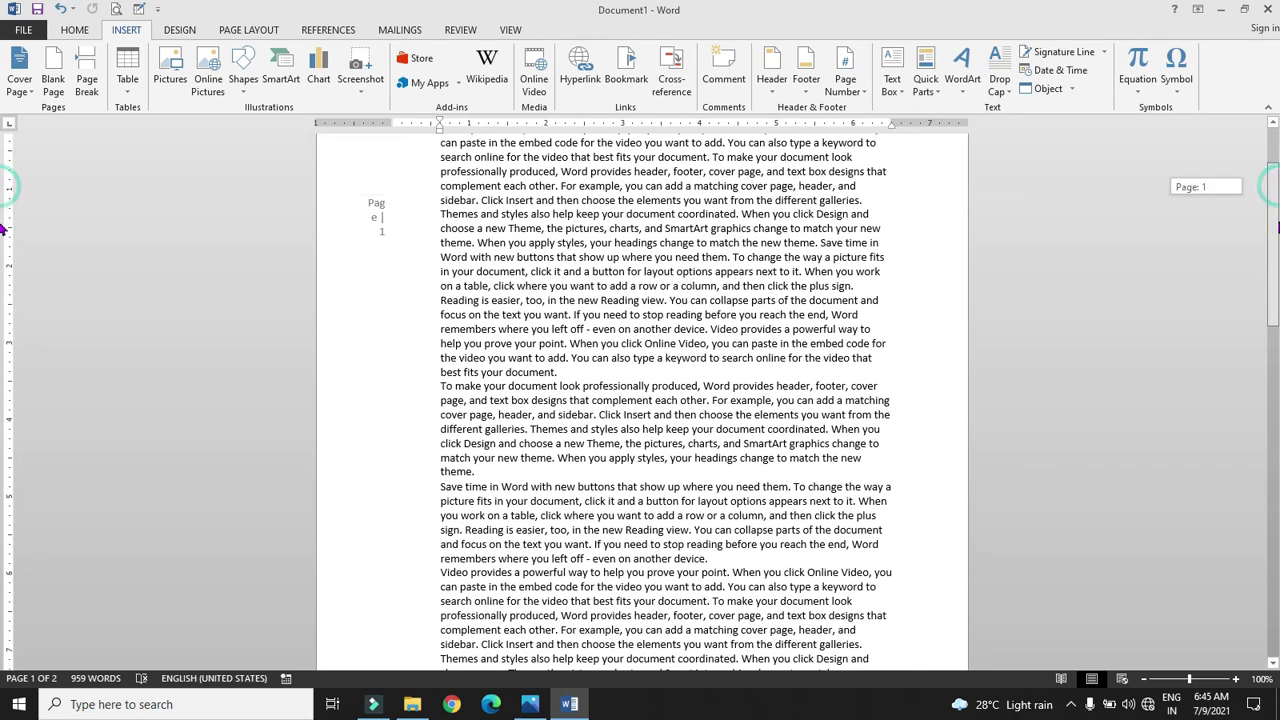
pyautogui.scroll(-5, 2, 260)
pyautogui.scroll(-2, 2, 320)
pyautogui.scroll(-4, 2, 370)
pyautogui.scroll(-2, 3, 410)
pyautogui.scroll(-2, 3, 440)
pyautogui.click(445, 495)
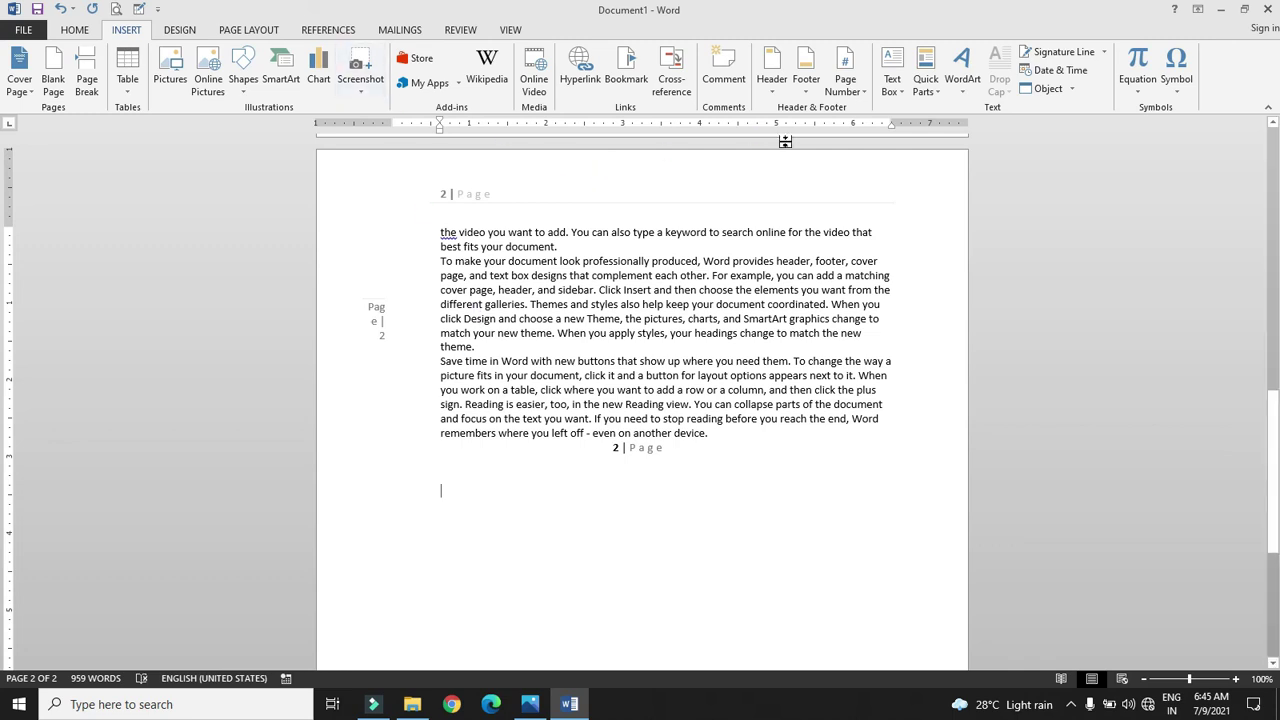
# Insert an auto-updating date and time (7/9/2021 6:45:46 AM) and start saving to a recent folder.
pyautogui.click(1048, 70)
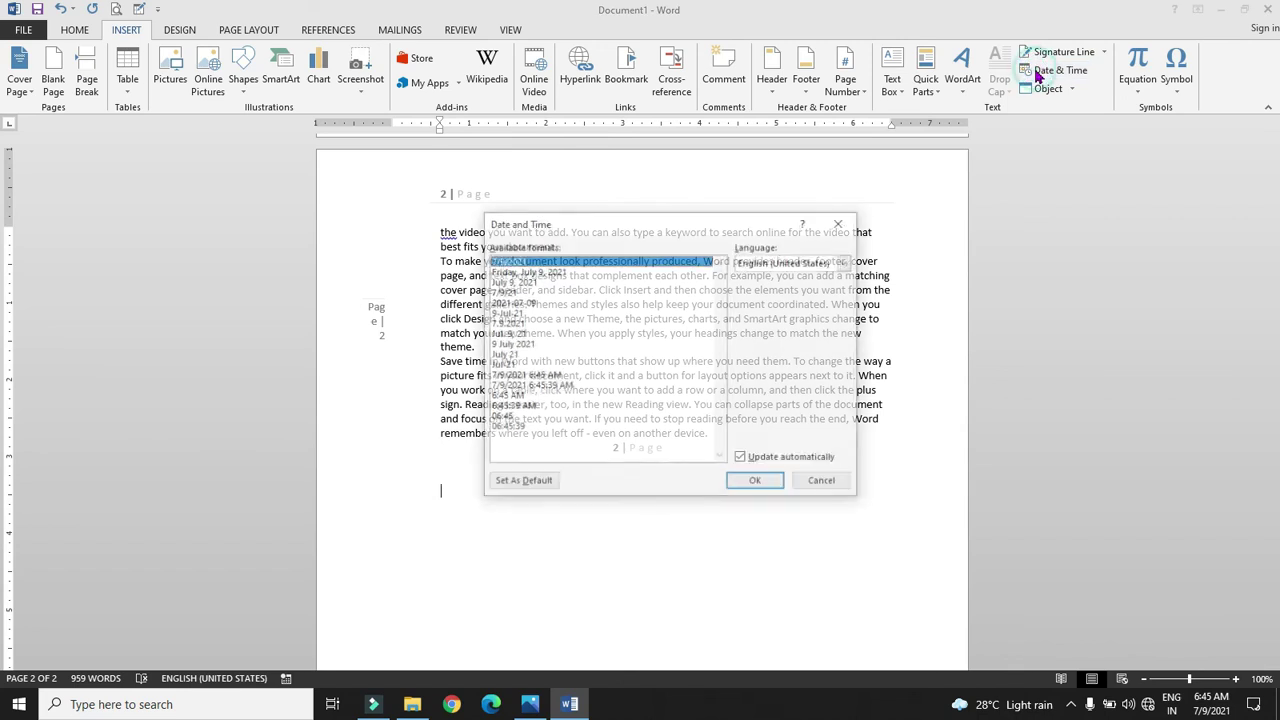
pyautogui.click(518, 388)
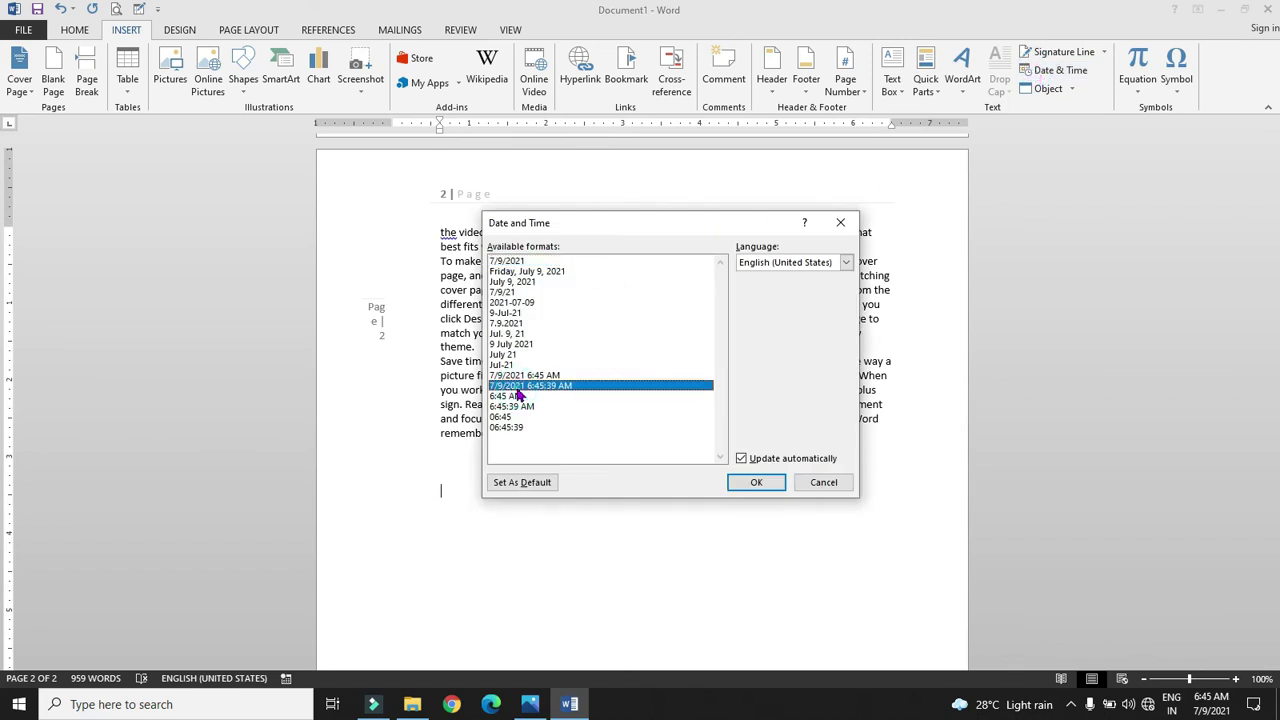
pyautogui.click(748, 486)
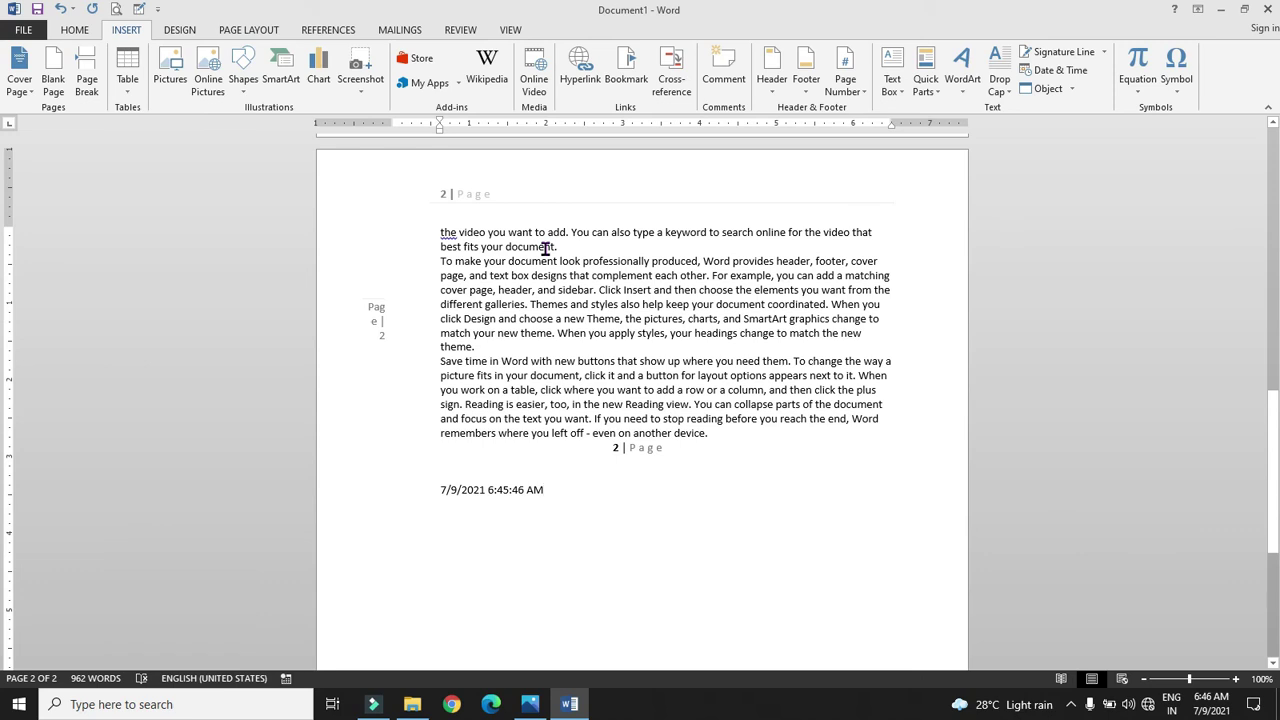
pyautogui.hotkey('ctrl', 's')
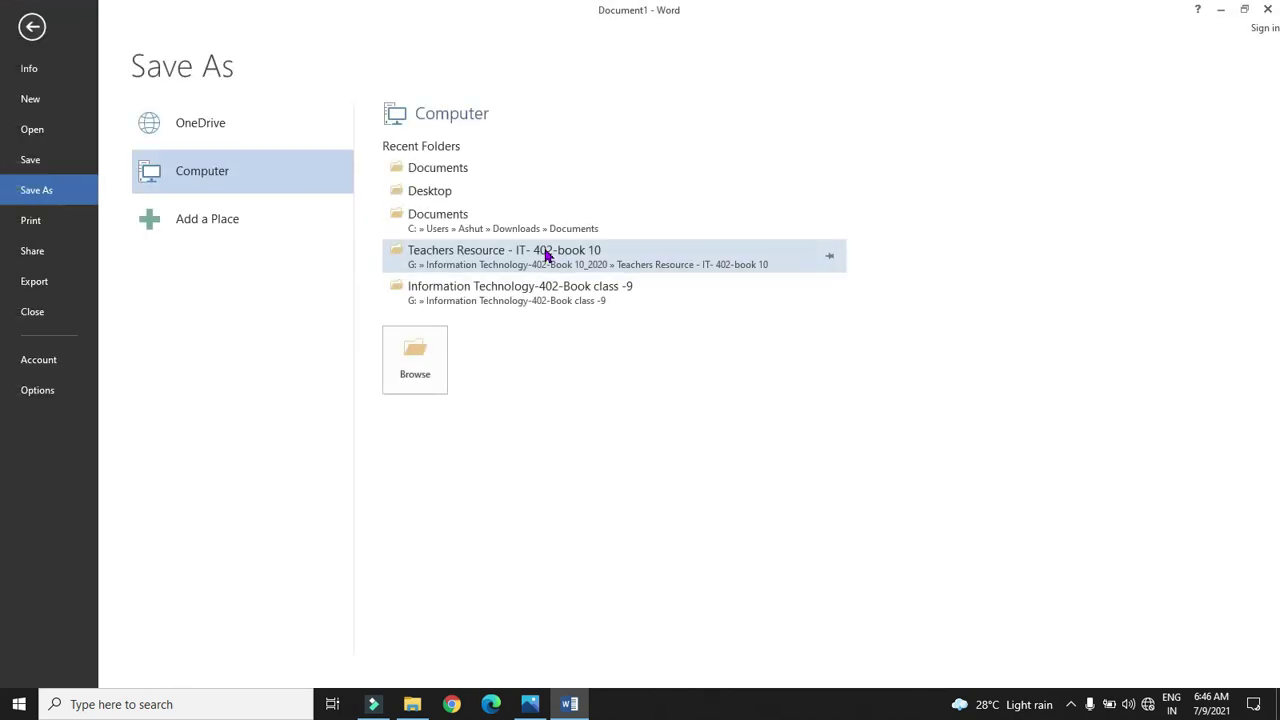
pyautogui.click(547, 257)
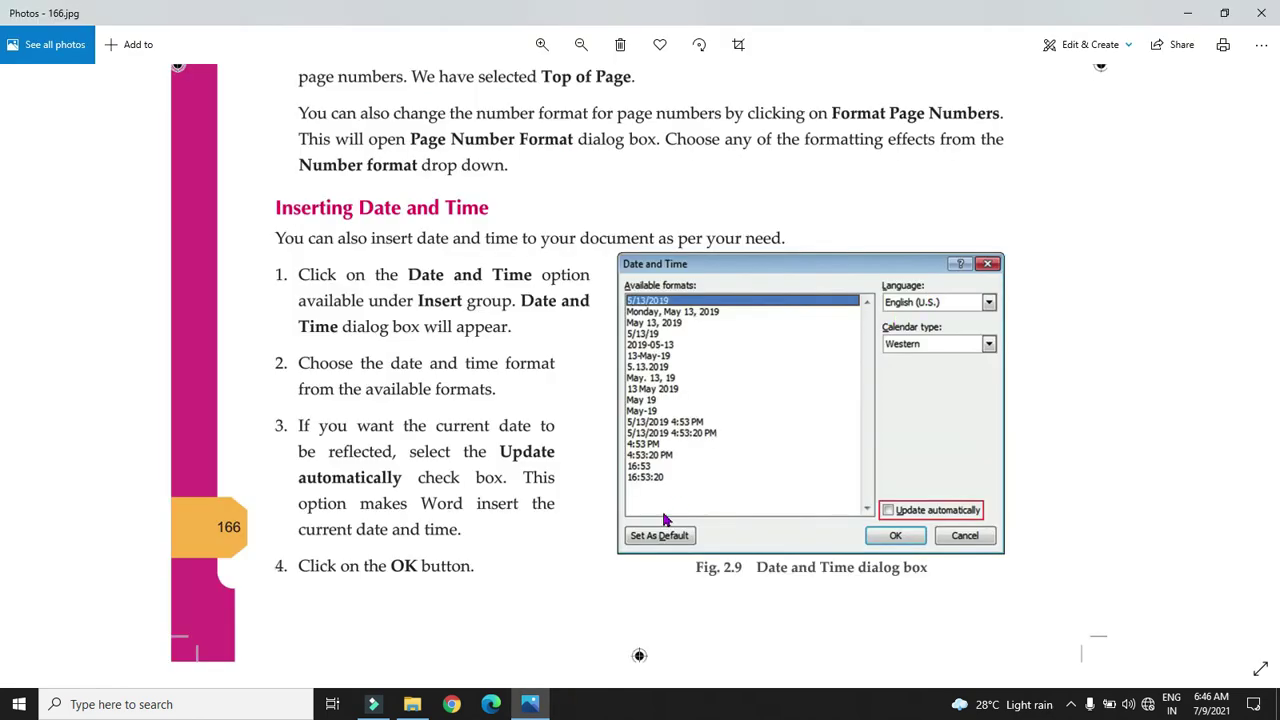
# Launch Word 2013 through Windows search and reopen the saved document, now dated 7/9/2021 6:46:49 AM.
pyautogui.click(204, 708)
pyautogui.click(203, 712)
pyautogui.write('word')
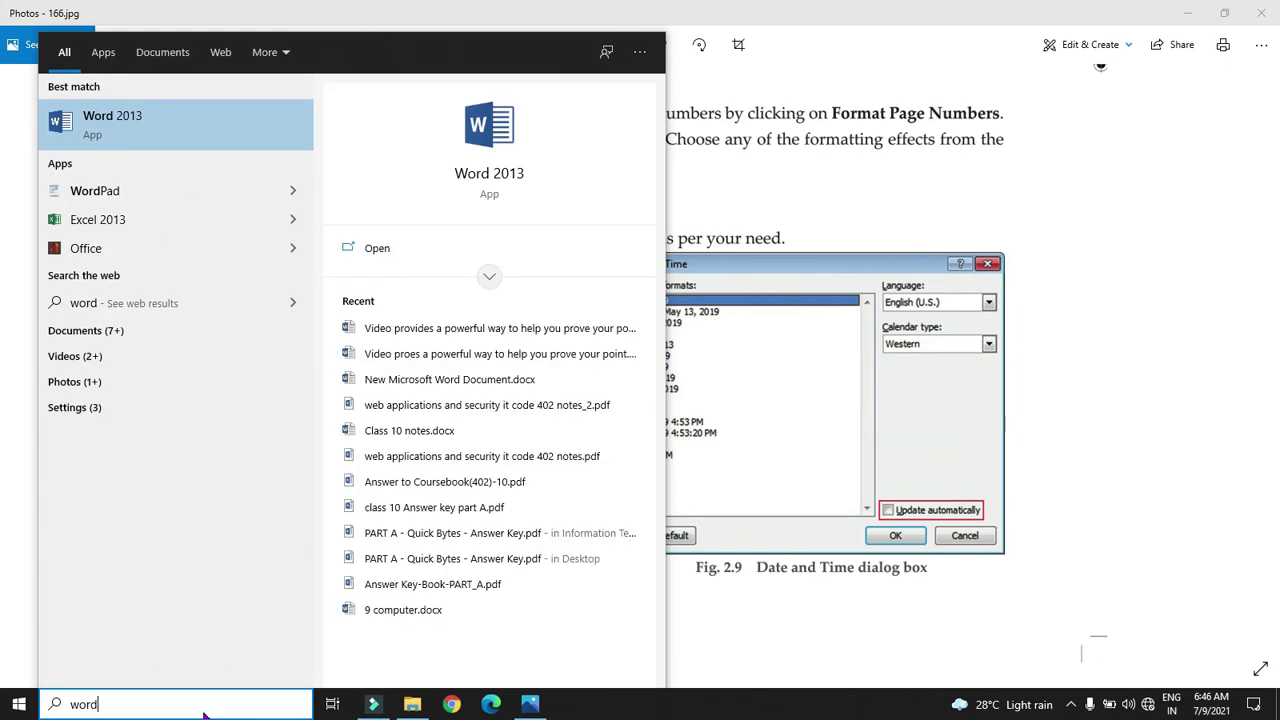
pyautogui.press('Return')
pyautogui.moveTo(1274, 162); pyautogui.dragTo(1277, 466)
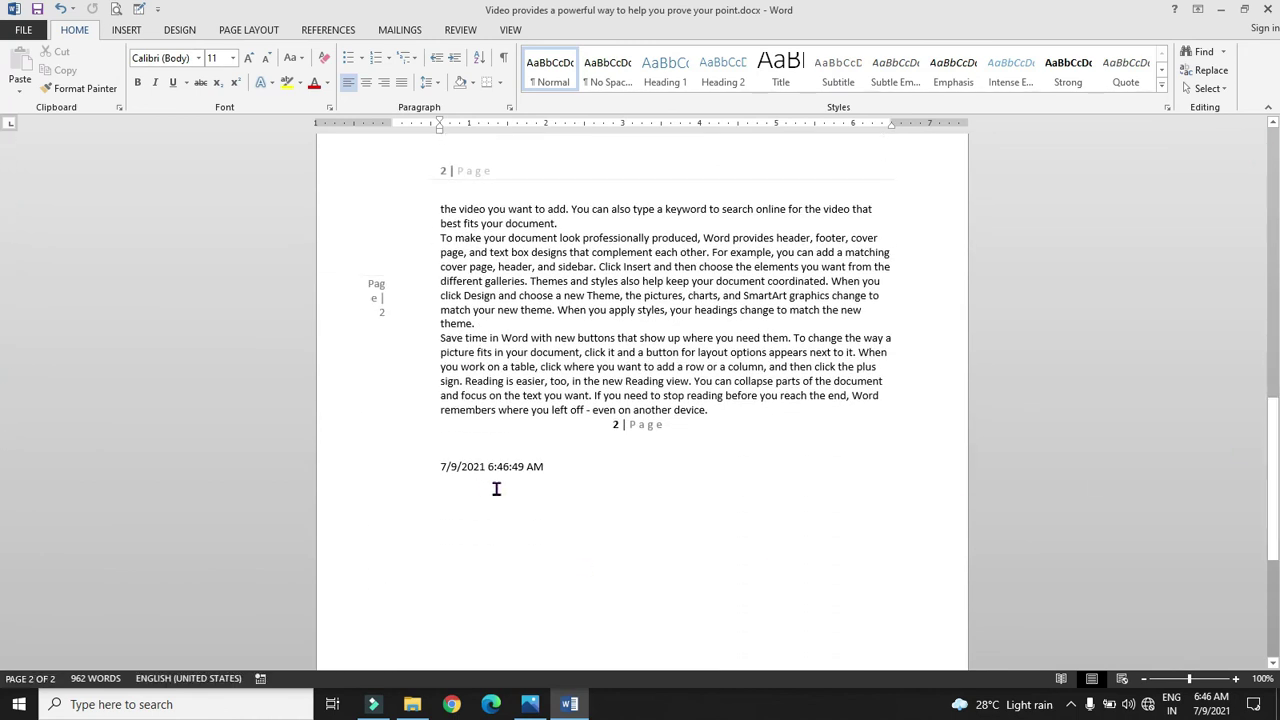